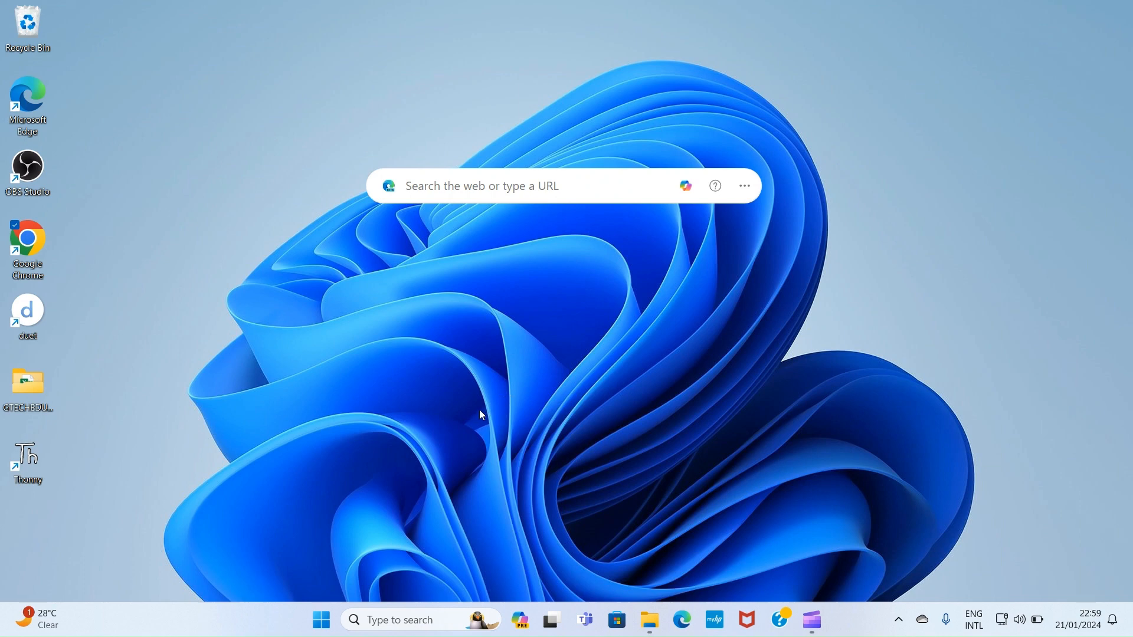
Step: Open Google Chrome with the first profile, go to slides.google.com and create a blank presentation
{"action": "double_click", "coordinate": [26, 252]}
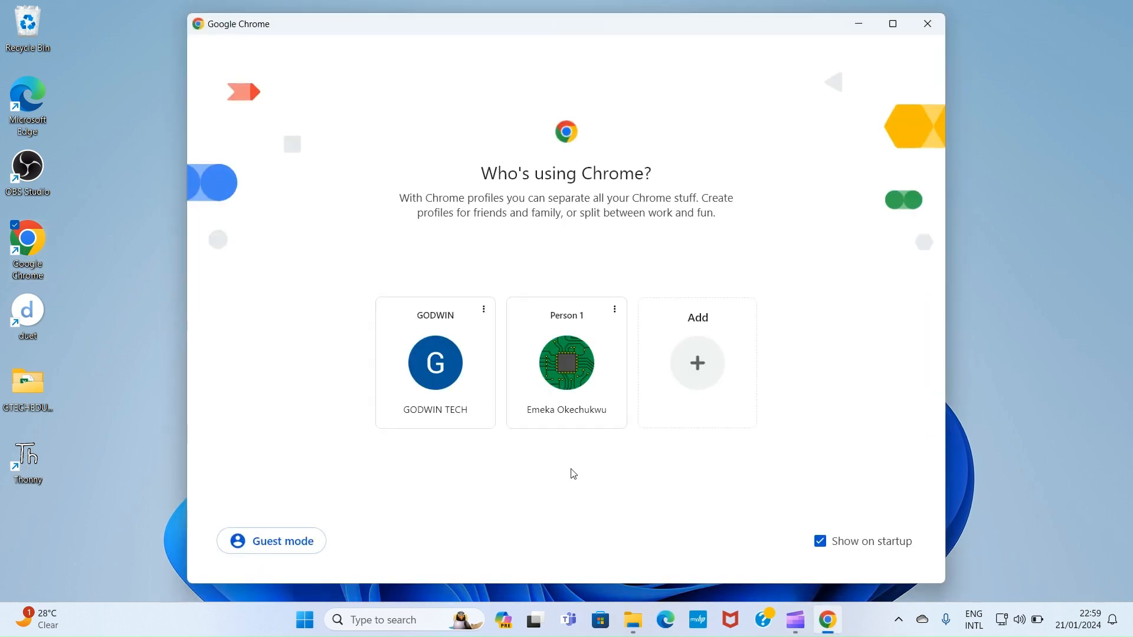
{"action": "left_click", "coordinate": [440, 375]}
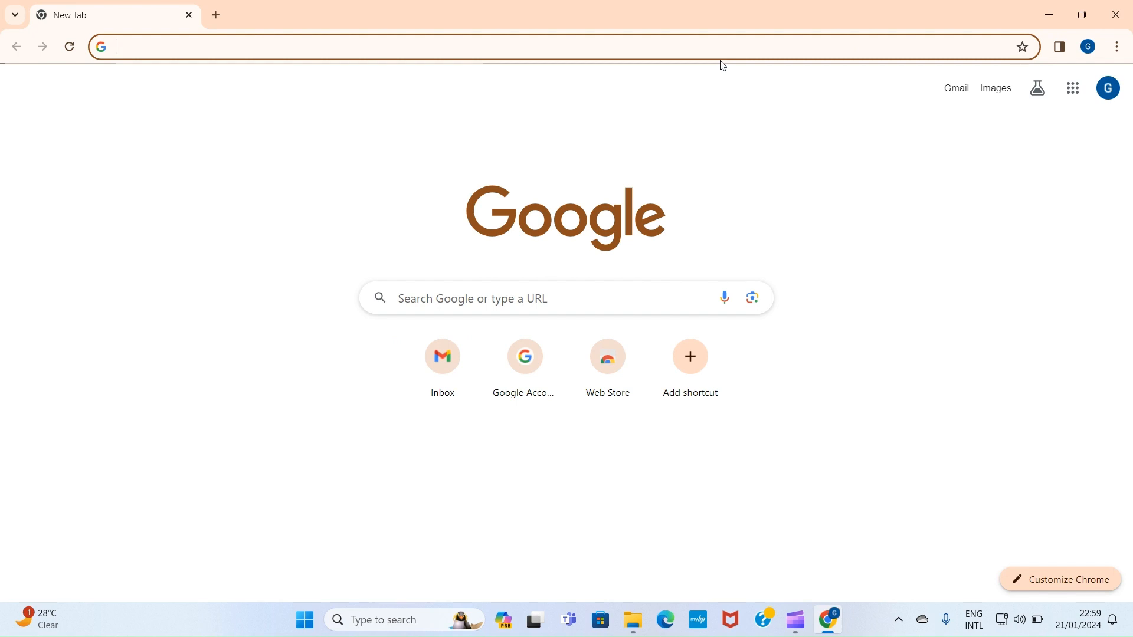
{"action": "type", "text": "slides.google.com"}
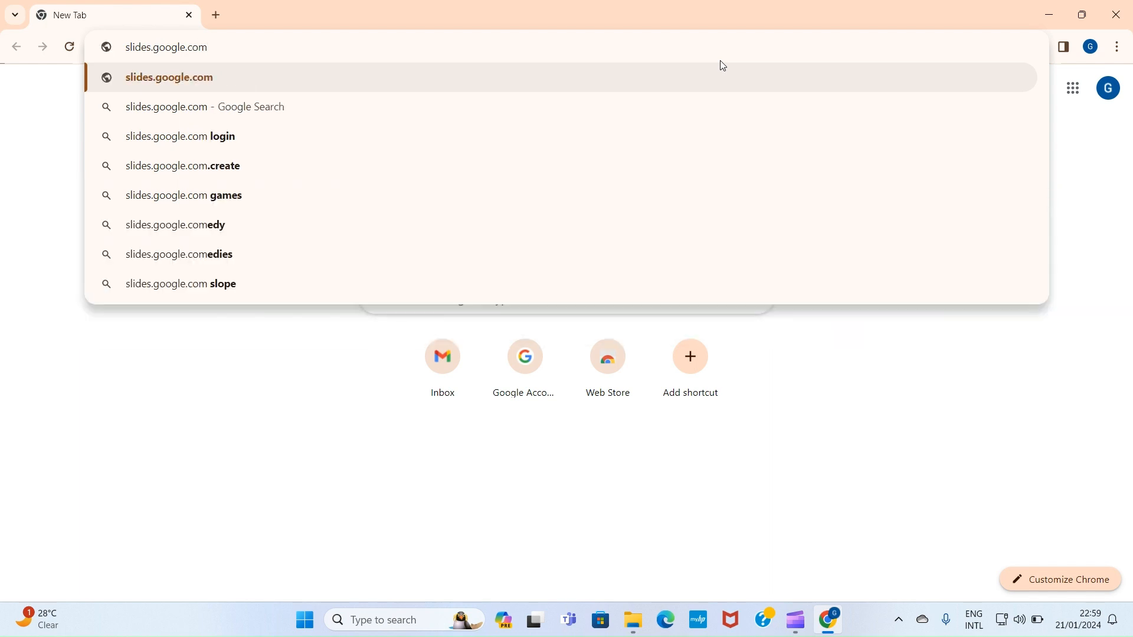
{"action": "key", "text": "Return"}
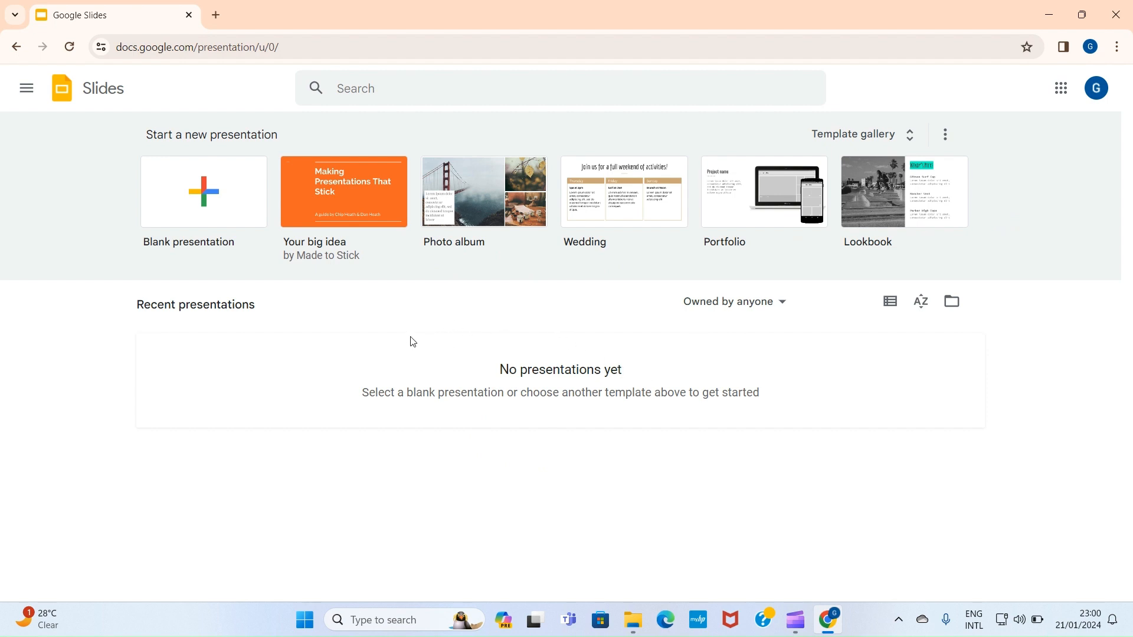
{"action": "left_click", "coordinate": [204, 195]}
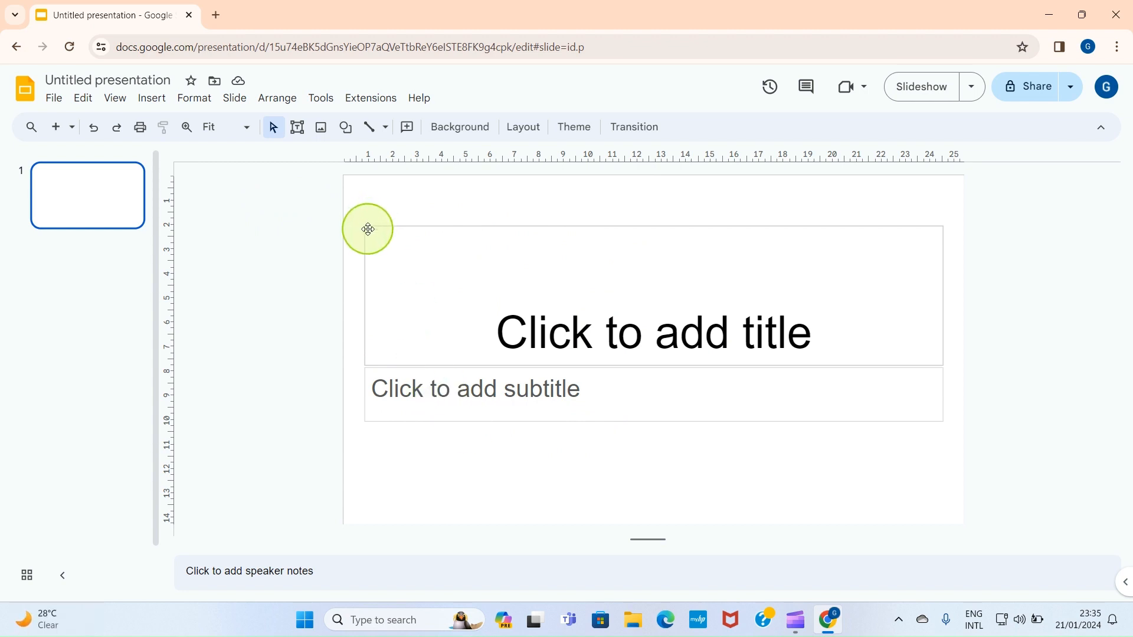
Step: Delete the subtitle placeholder and shorten the title box by raising its lower edge
{"action": "left_click", "coordinate": [366, 371]}
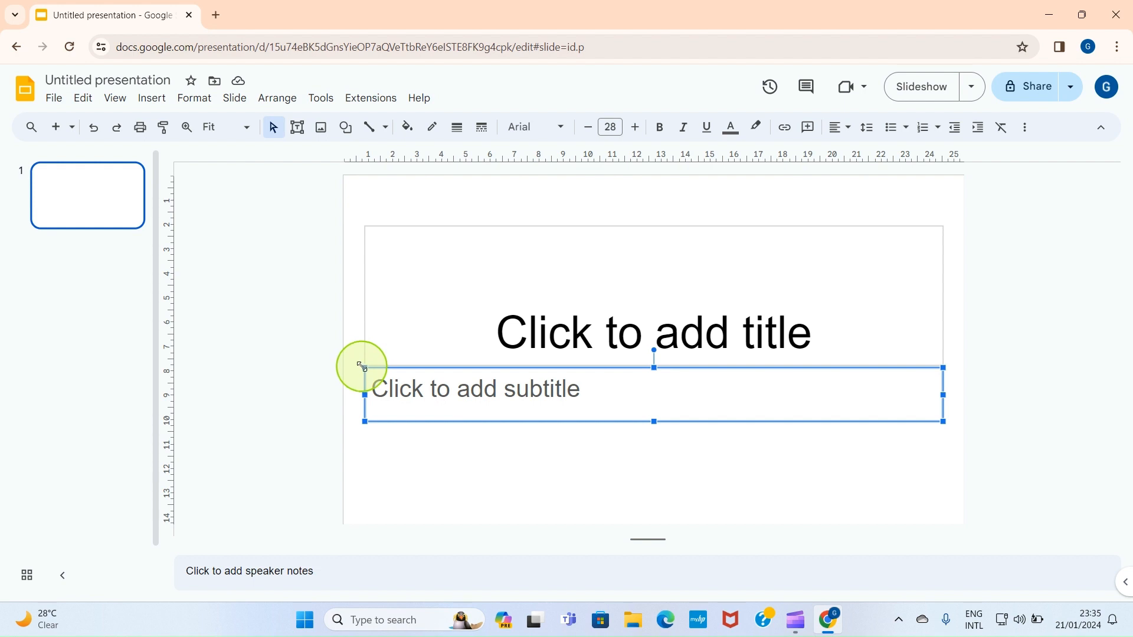
{"action": "key", "text": "Delete"}
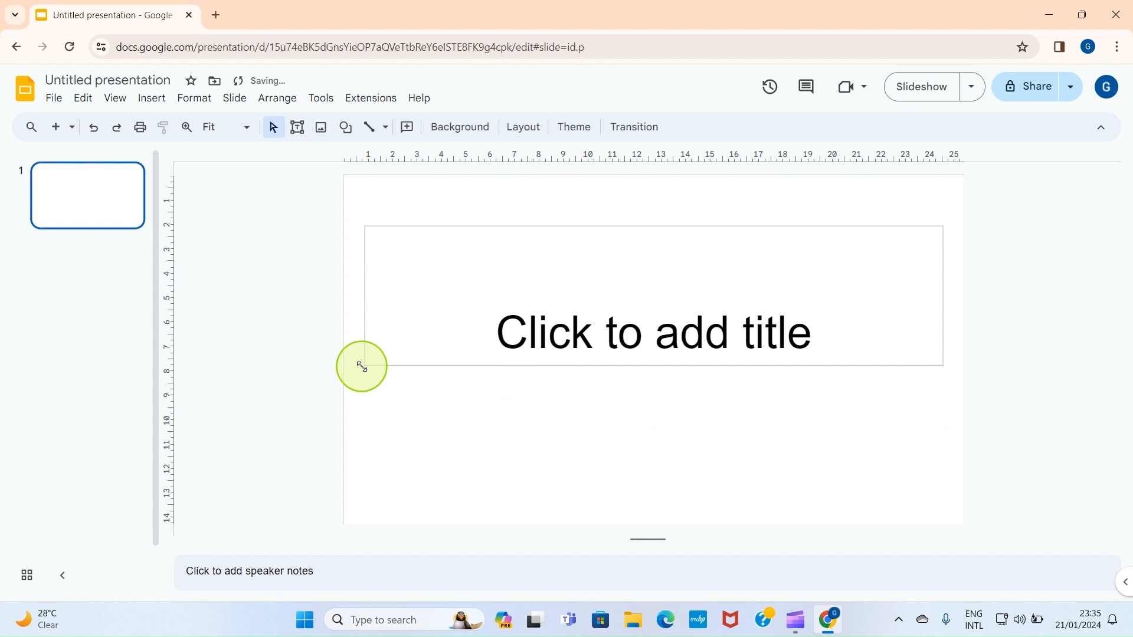
{"action": "left_click", "coordinate": [449, 248]}
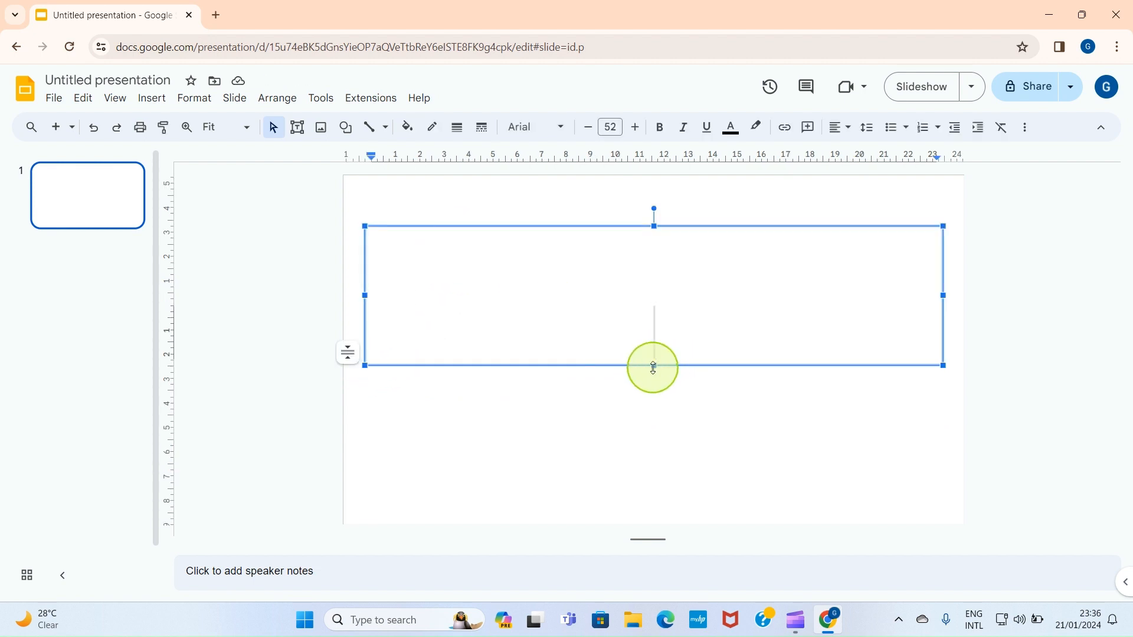
{"action": "left_click_drag", "start_coordinate": [654, 367], "coordinate": [673, 300]}
Step: Enter GODWIN TECH as the slide title
{"action": "left_click", "coordinate": [647, 325]}
{"action": "left_click", "coordinate": [551, 256]}
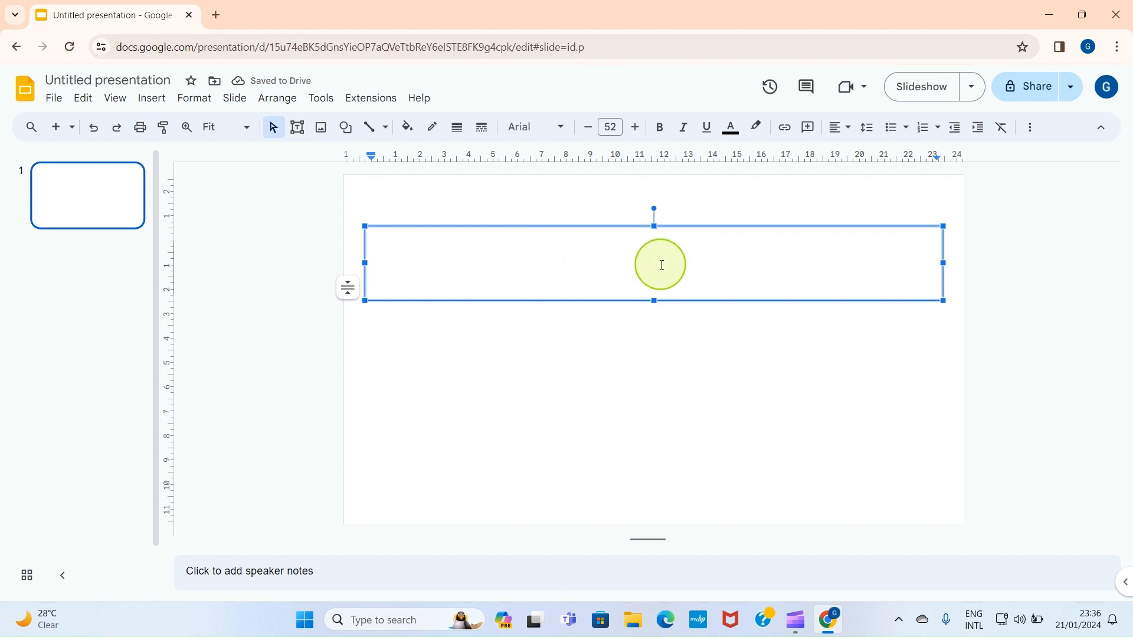
{"action": "type", "text": "g"}
{"action": "key", "text": "BackSpace"}
{"action": "type", "text": "GODWIN TECH"}
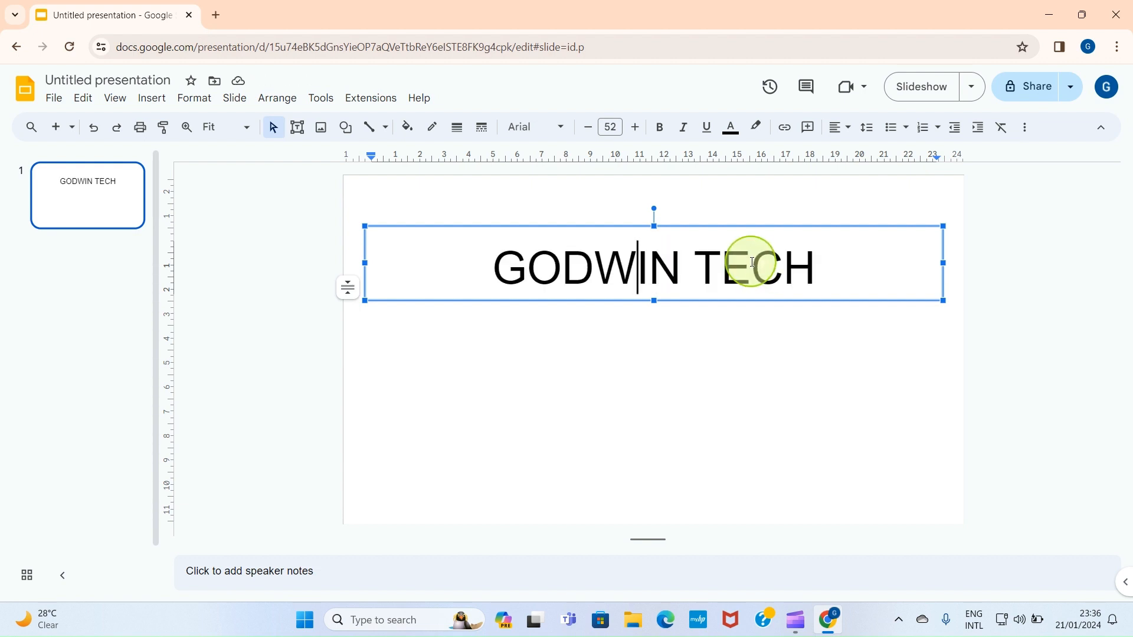
Step: Format the whole slide title in the Impact font at size 72
{"action": "key", "text": "ctrl+a"}
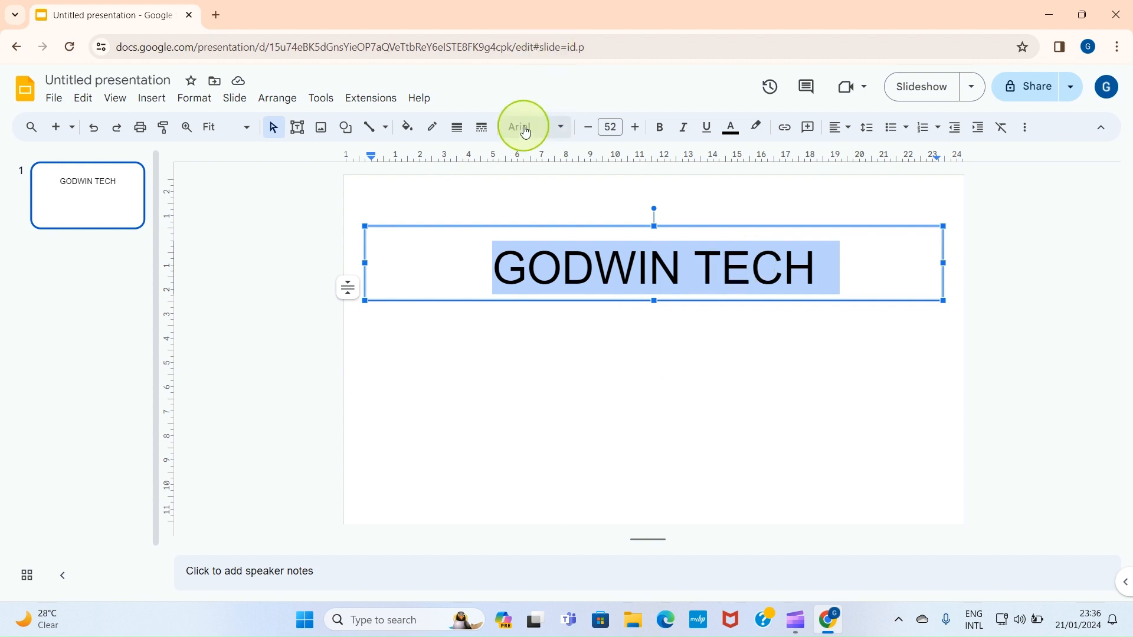
{"action": "left_click", "coordinate": [553, 128]}
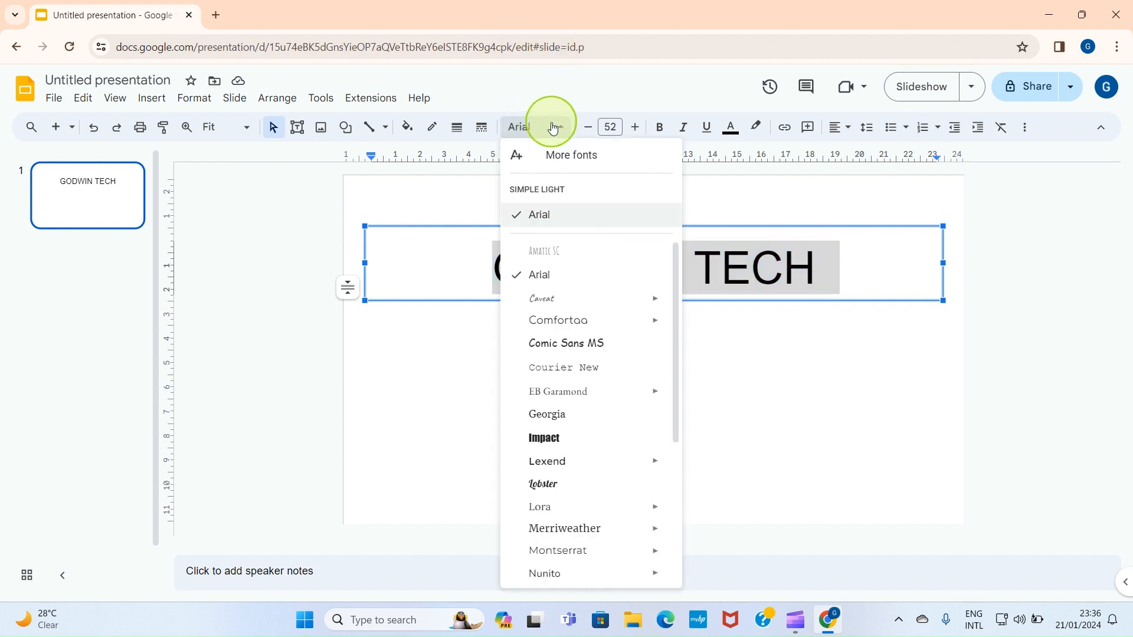
{"action": "left_click", "coordinate": [560, 440]}
{"action": "left_click", "coordinate": [609, 126]}
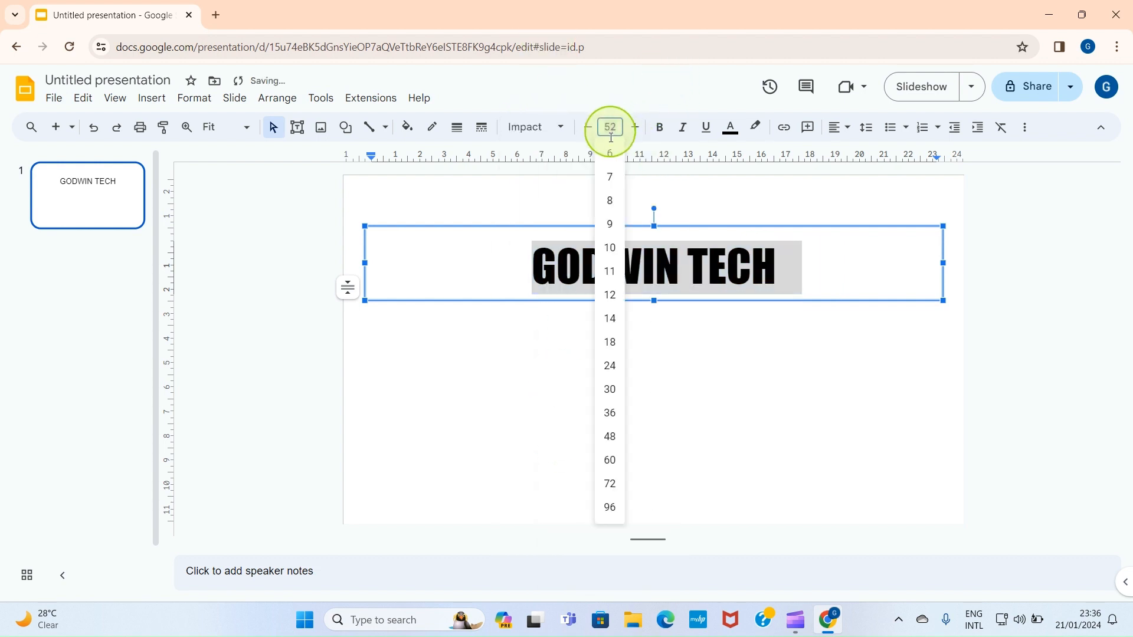
{"action": "left_click", "coordinate": [610, 461]}
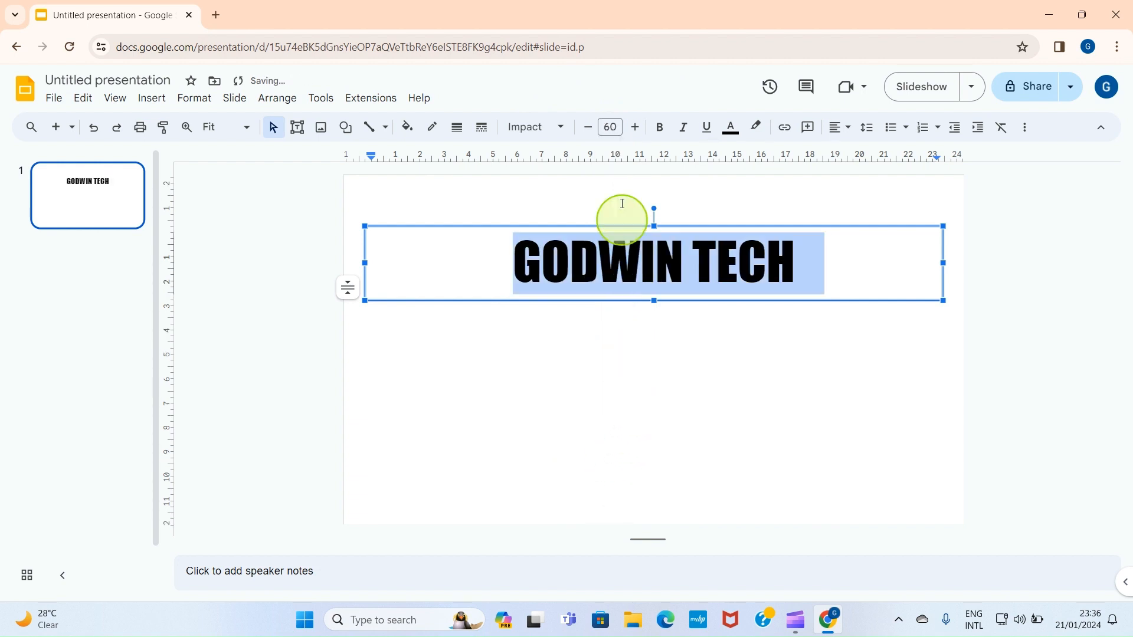
{"action": "left_click", "coordinate": [609, 127]}
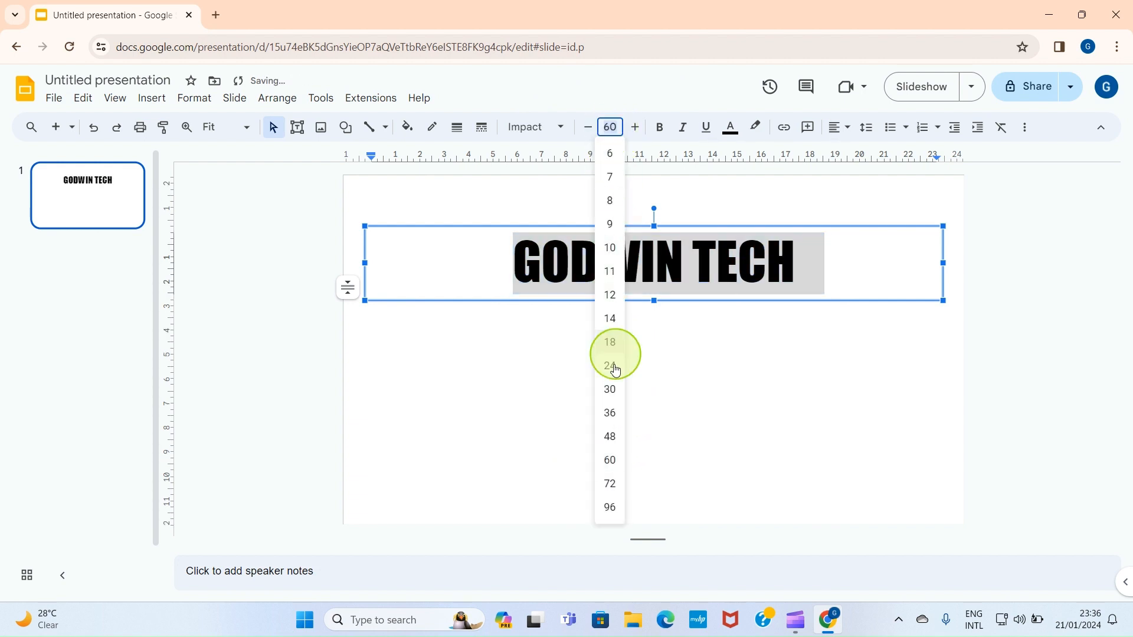
{"action": "left_click", "coordinate": [610, 484]}
{"action": "left_click", "coordinate": [398, 217]}
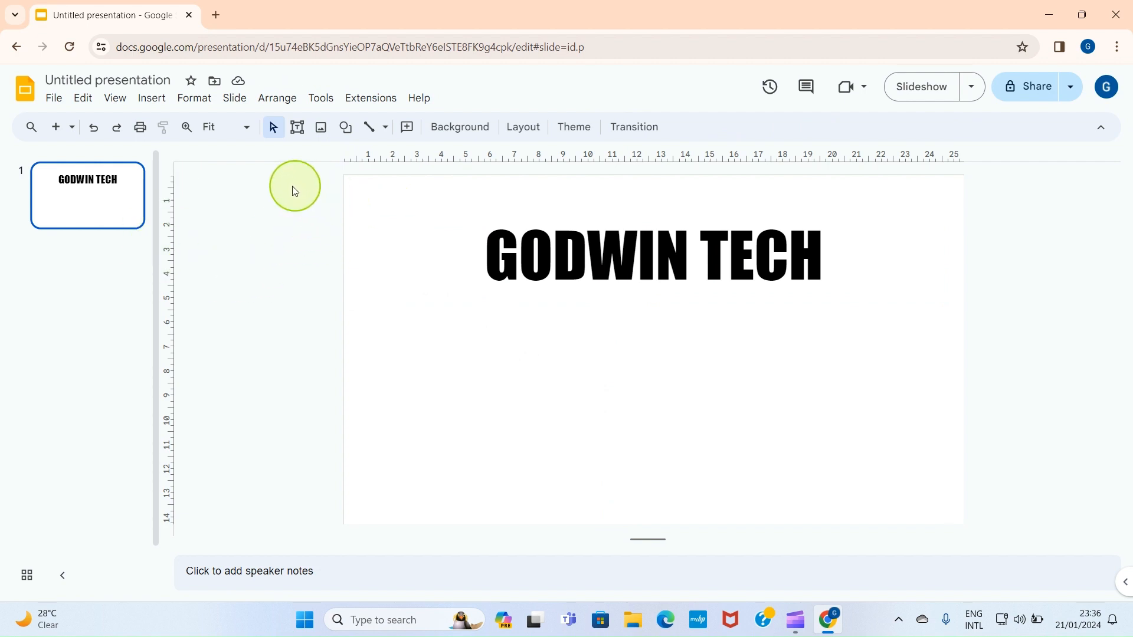
Step: Insert a column chart on the slide and open its linked source spreadsheet
{"action": "left_click", "coordinate": [149, 105]}
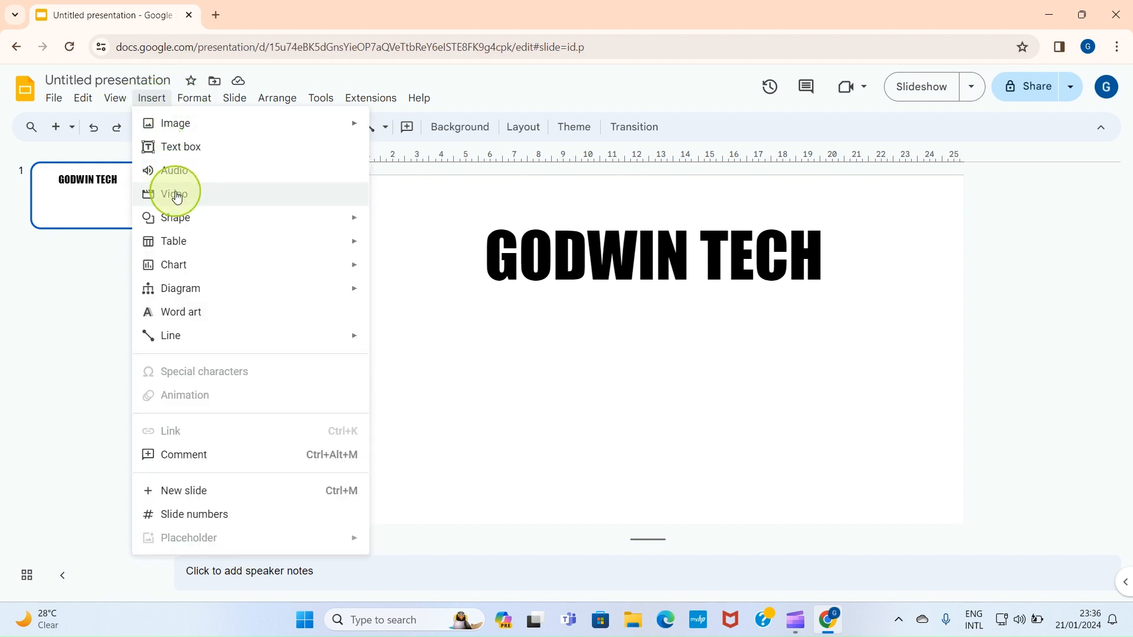
{"action": "mouse_move", "coordinate": [184, 260]}
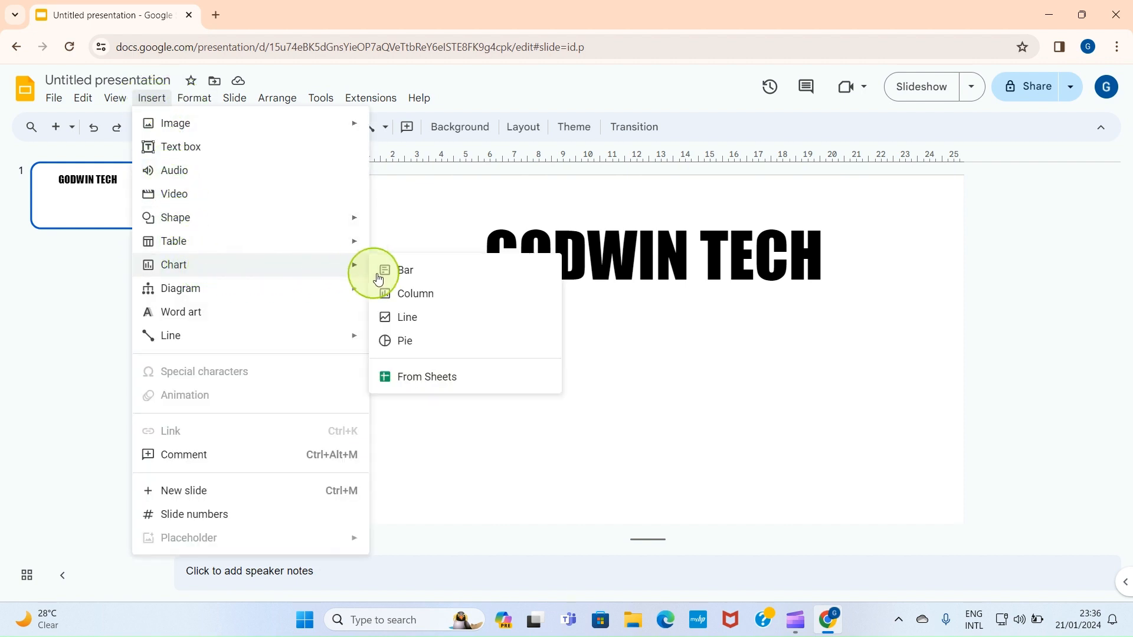
{"action": "left_click", "coordinate": [420, 298]}
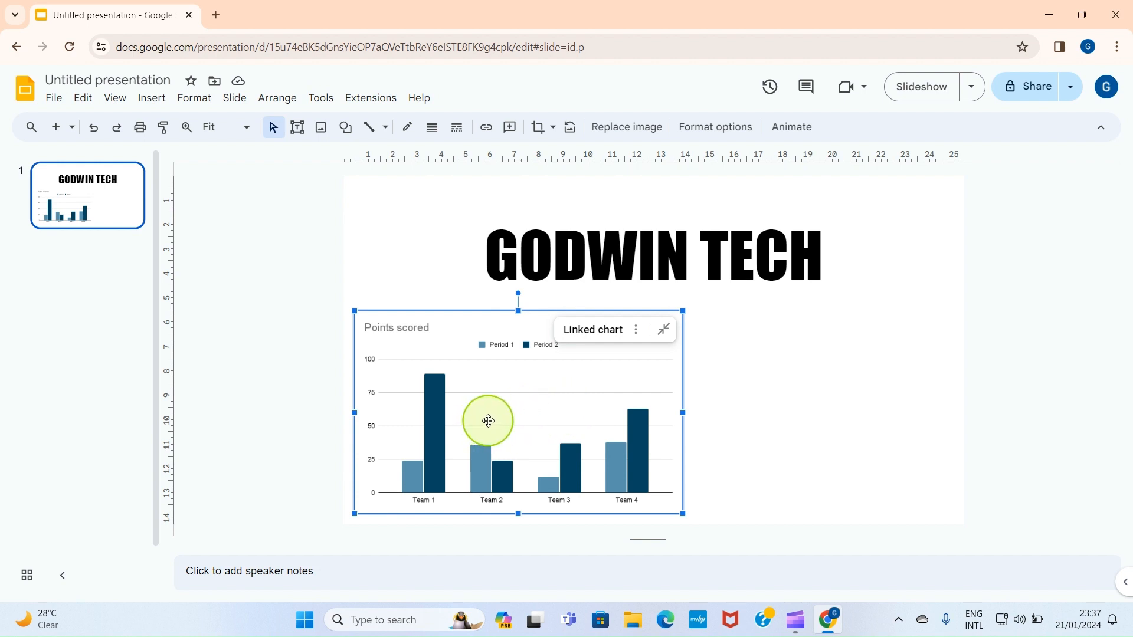
{"action": "left_click", "coordinate": [636, 331]}
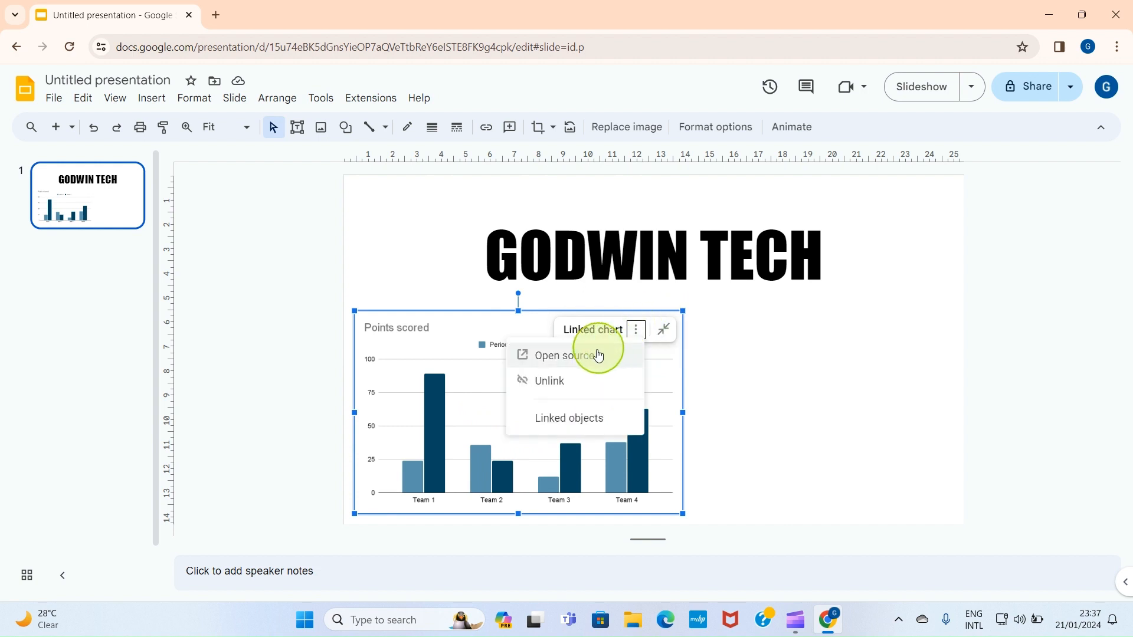
{"action": "left_click", "coordinate": [543, 354]}
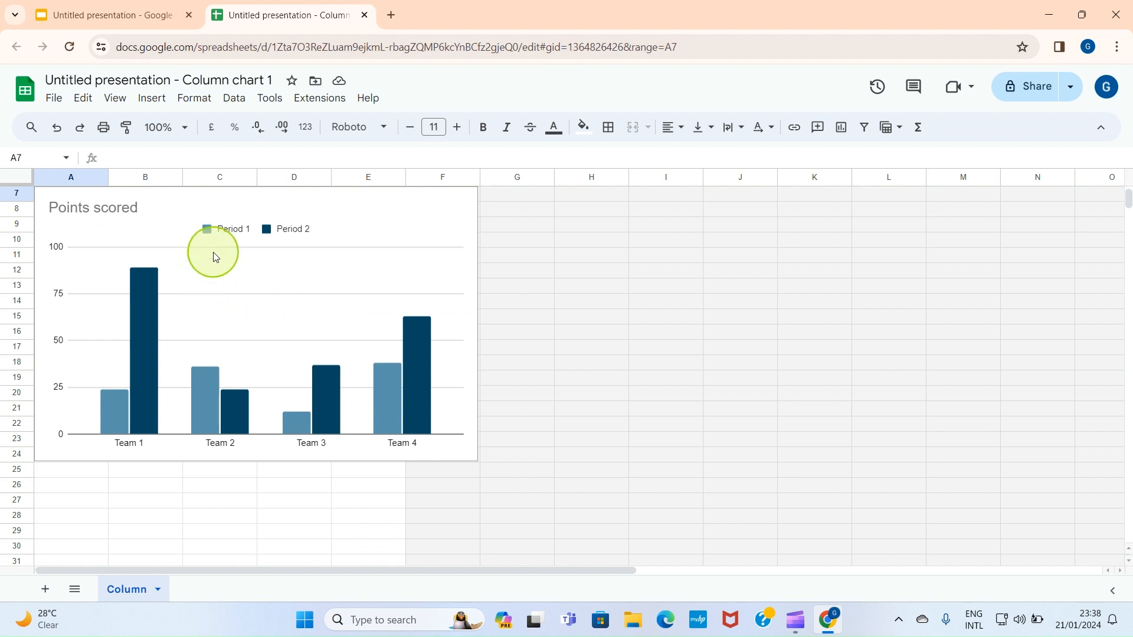
Step: Move the Points scored chart away from the data columns so it starts around cell F9
{"action": "left_click", "coordinate": [146, 216]}
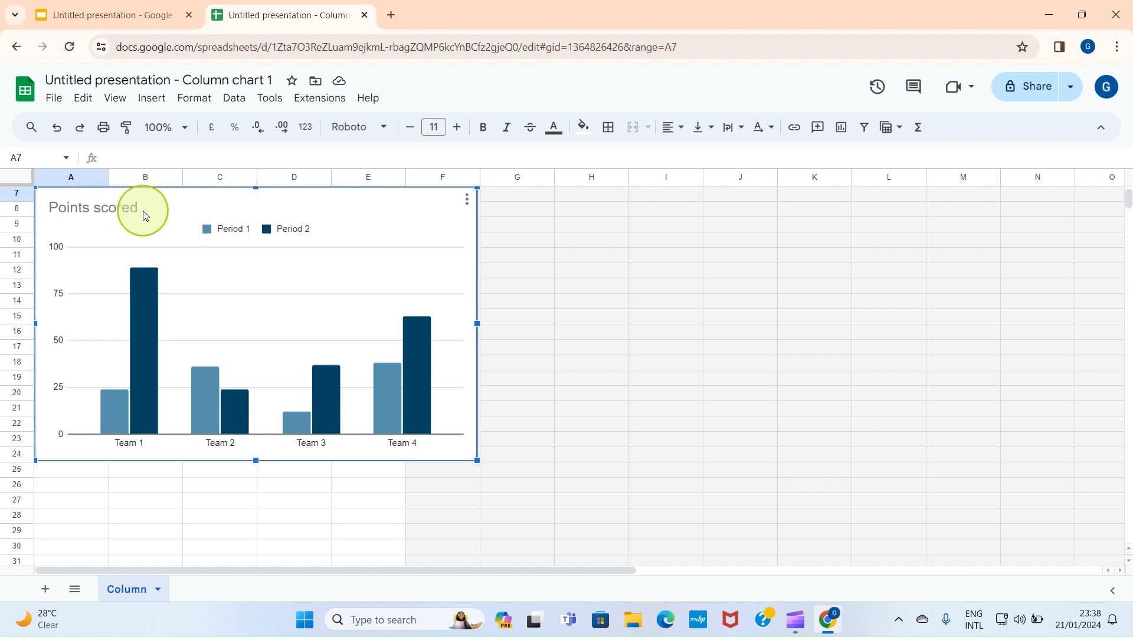
{"action": "left_click_drag", "start_coordinate": [146, 216], "coordinate": [548, 252]}
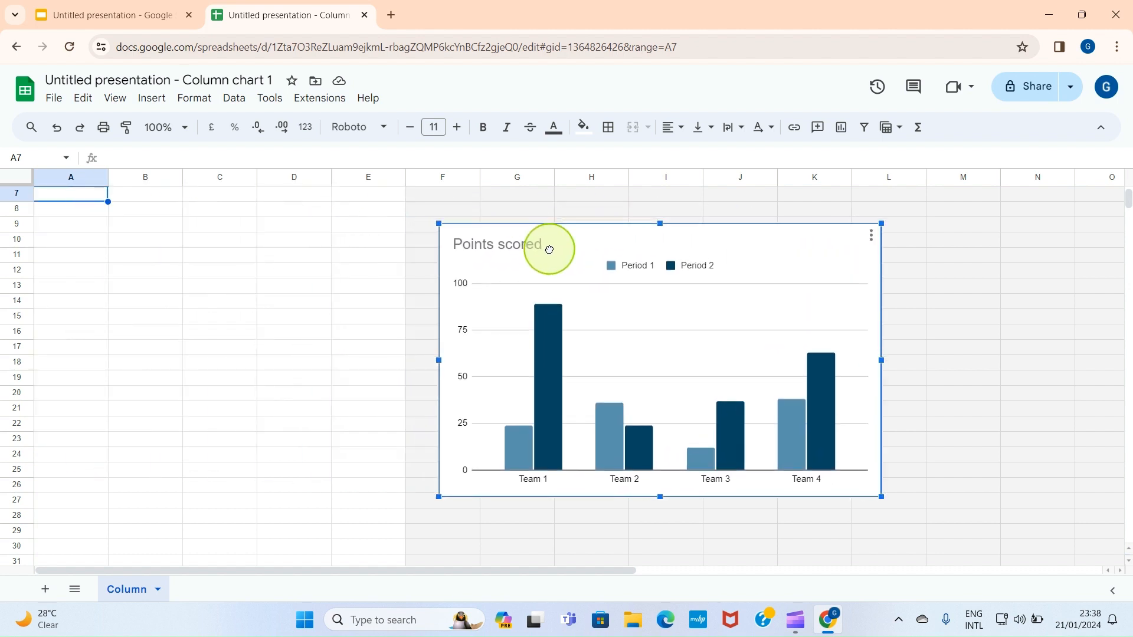
{"action": "scroll", "coordinate": [130, 410], "scroll_direction": "up", "scroll_amount": 2}
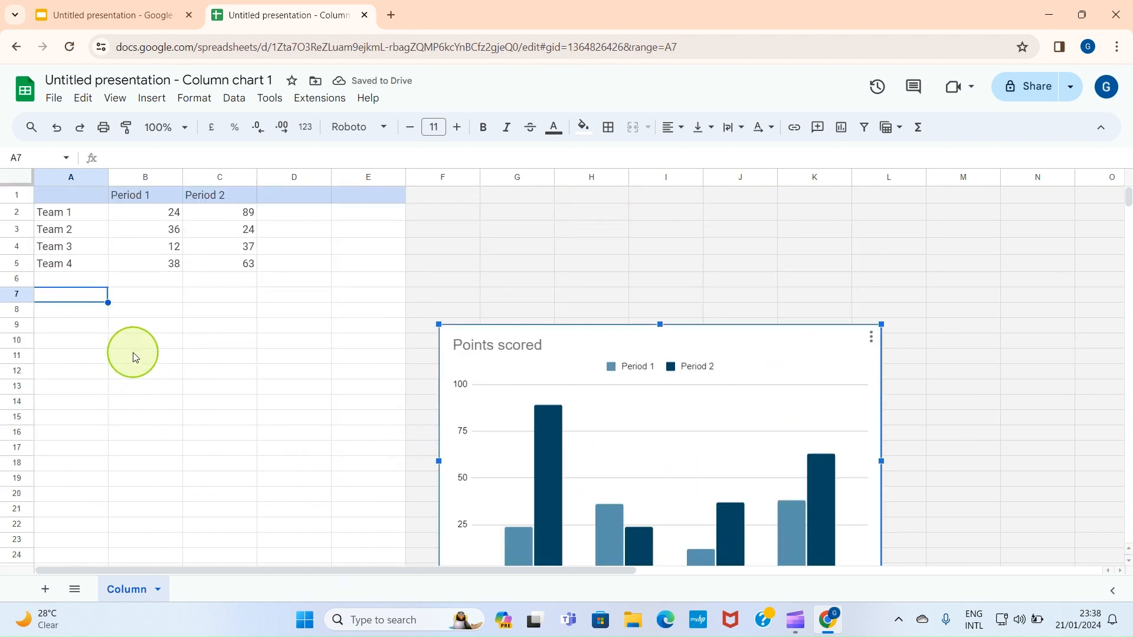
Step: Enter the header YEAR in cell A1 and replace the header in B1 with NUMBER TRAINED
{"action": "left_click", "coordinate": [70, 199]}
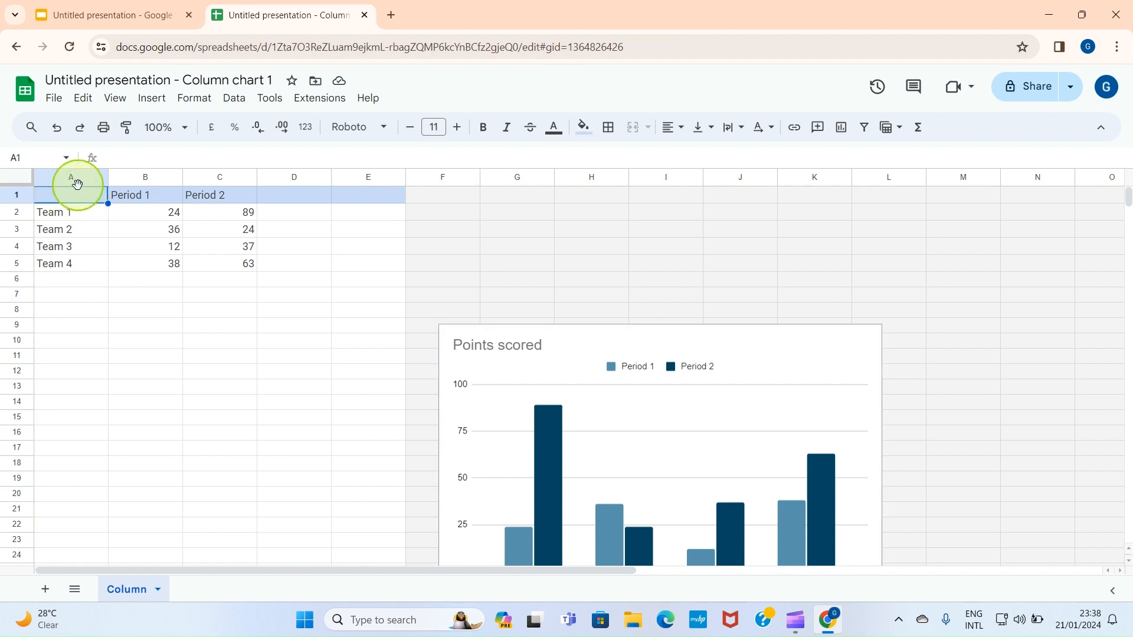
{"action": "type", "text": "YEAR"}
{"action": "left_click", "coordinate": [124, 199]}
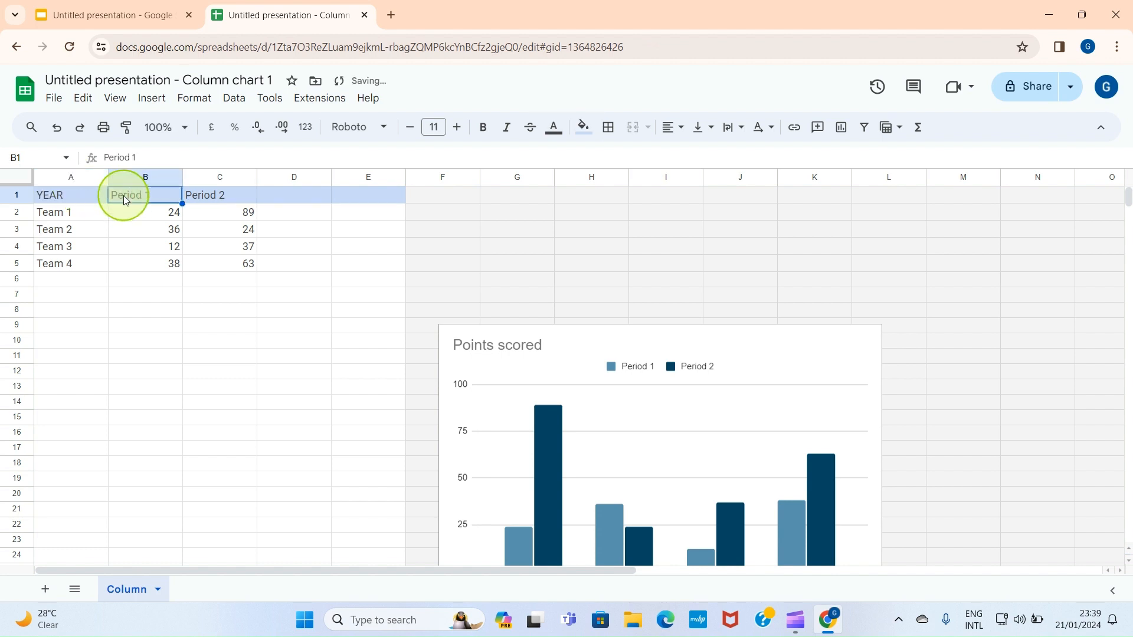
{"action": "type", "text": "N"}
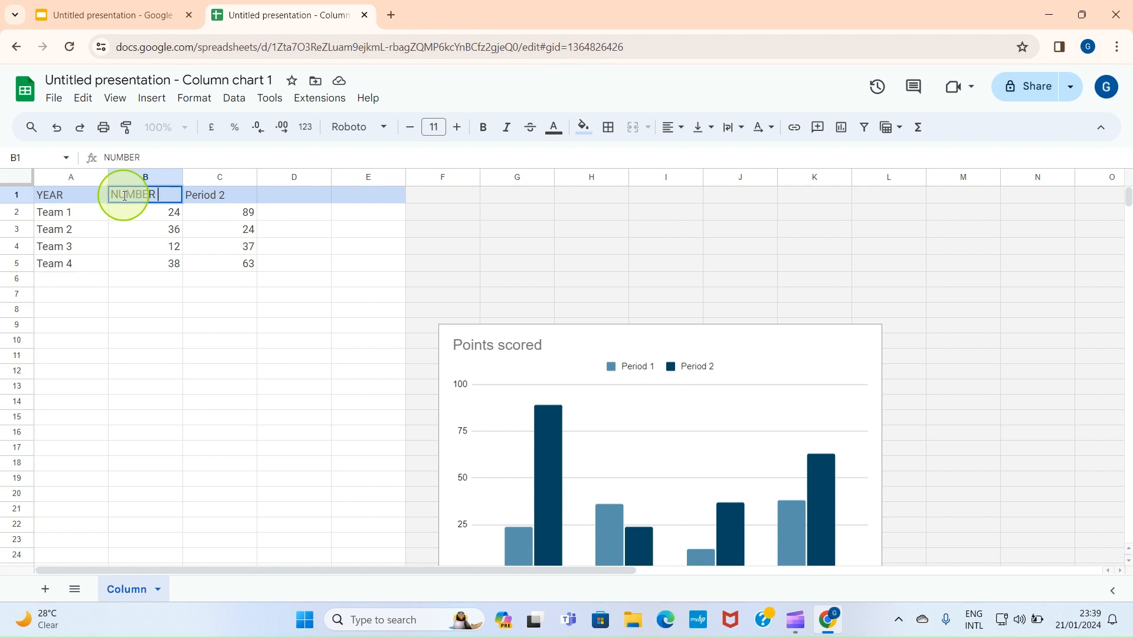
{"action": "type", "text": "UMBER TRAINED"}
{"action": "left_click", "coordinate": [277, 213]}
Step: Delete the Period 2 column and widen column B to fit the NUMBER TRAINED header
{"action": "left_click", "coordinate": [227, 176]}
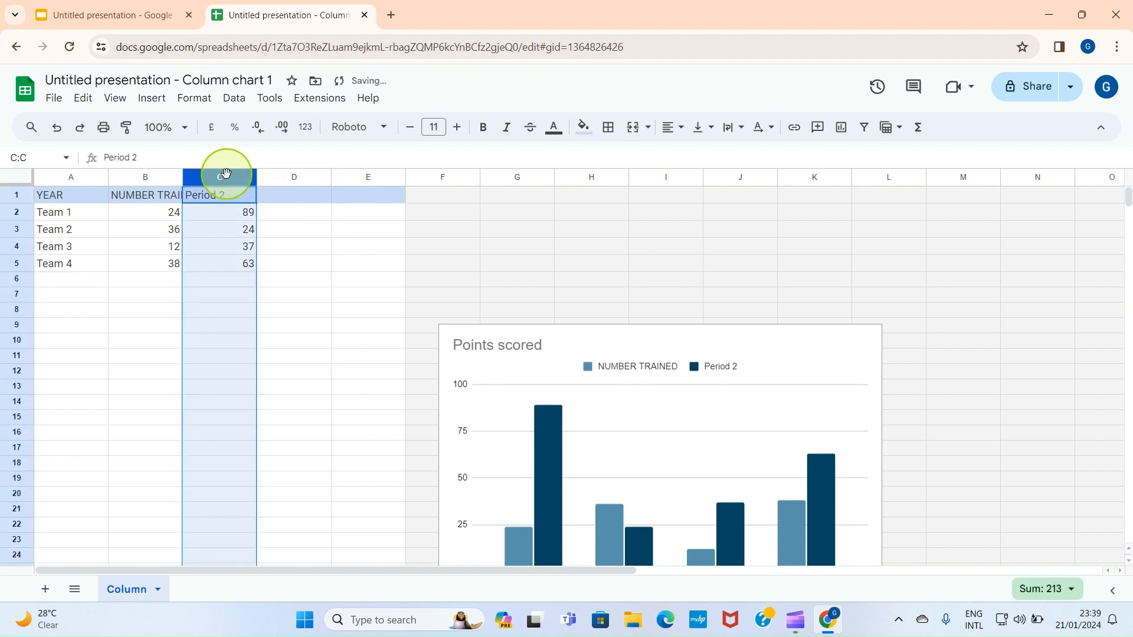
{"action": "right_click", "coordinate": [225, 182]}
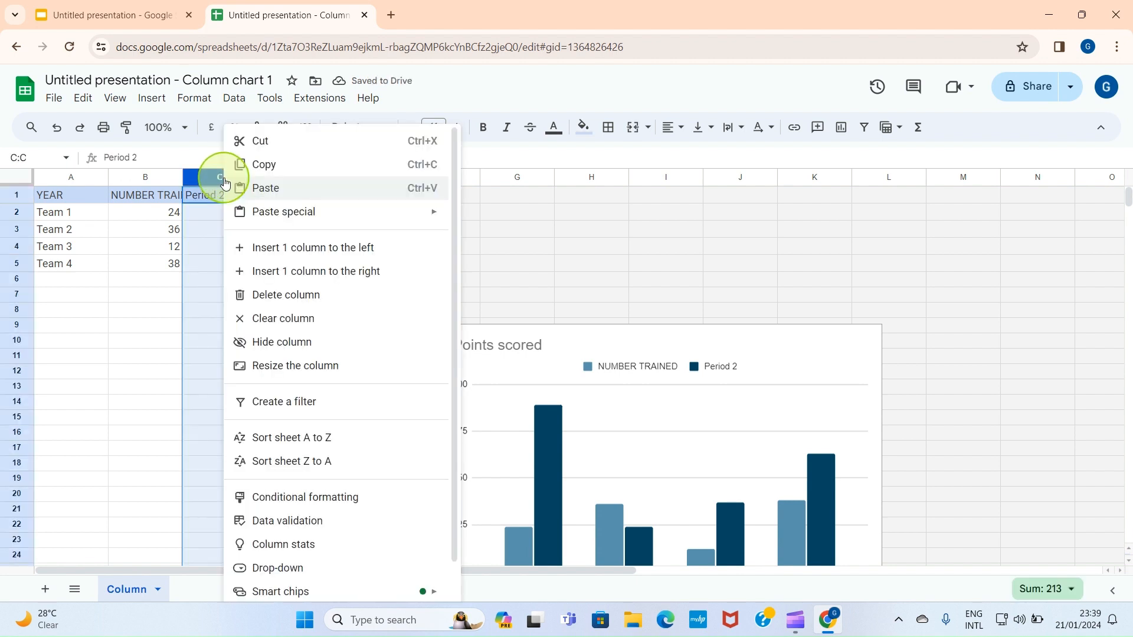
{"action": "left_click", "coordinate": [264, 295]}
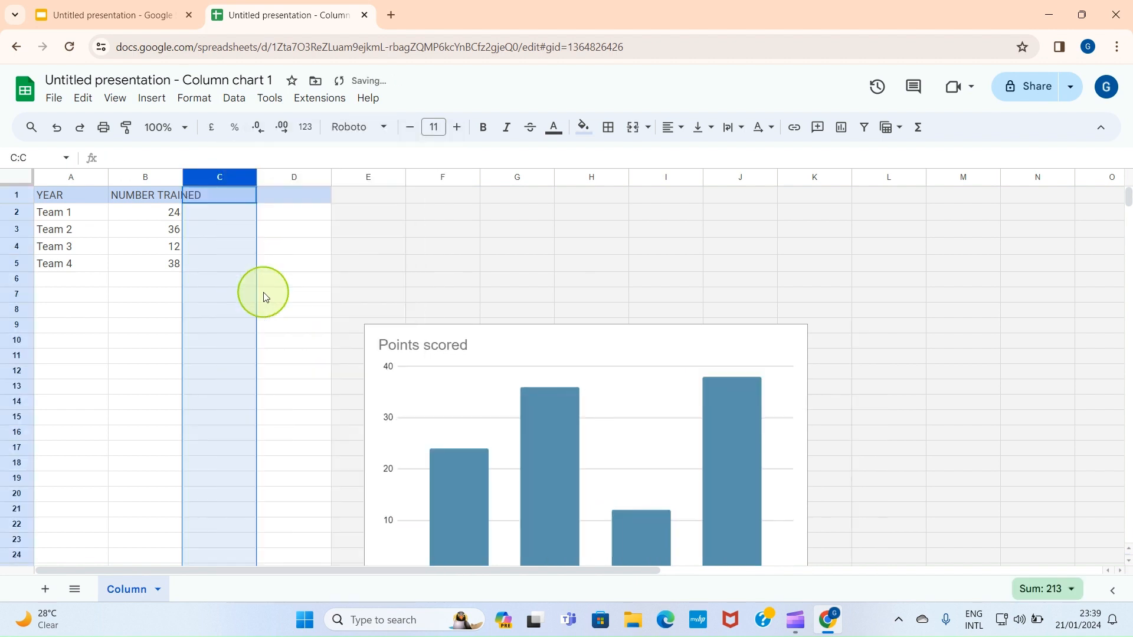
{"action": "left_click", "coordinate": [144, 176]}
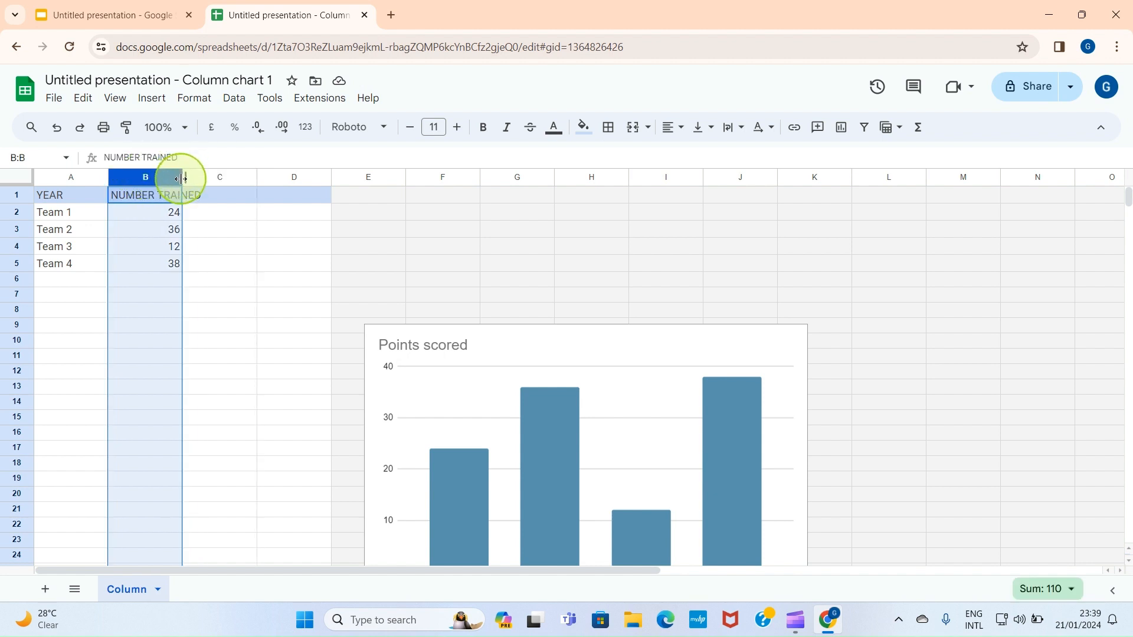
{"action": "left_click_drag", "start_coordinate": [182, 178], "coordinate": [212, 179]}
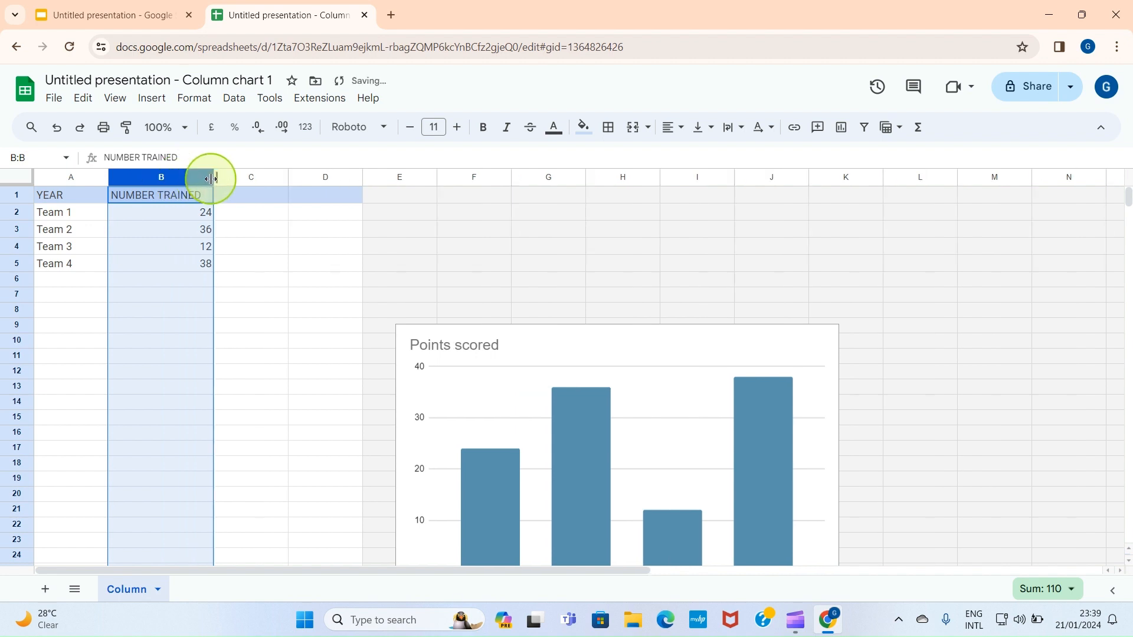
Step: Make the YEAR and NUMBER TRAINED headers in A1 and B1 bold
{"action": "left_click", "coordinate": [64, 197]}
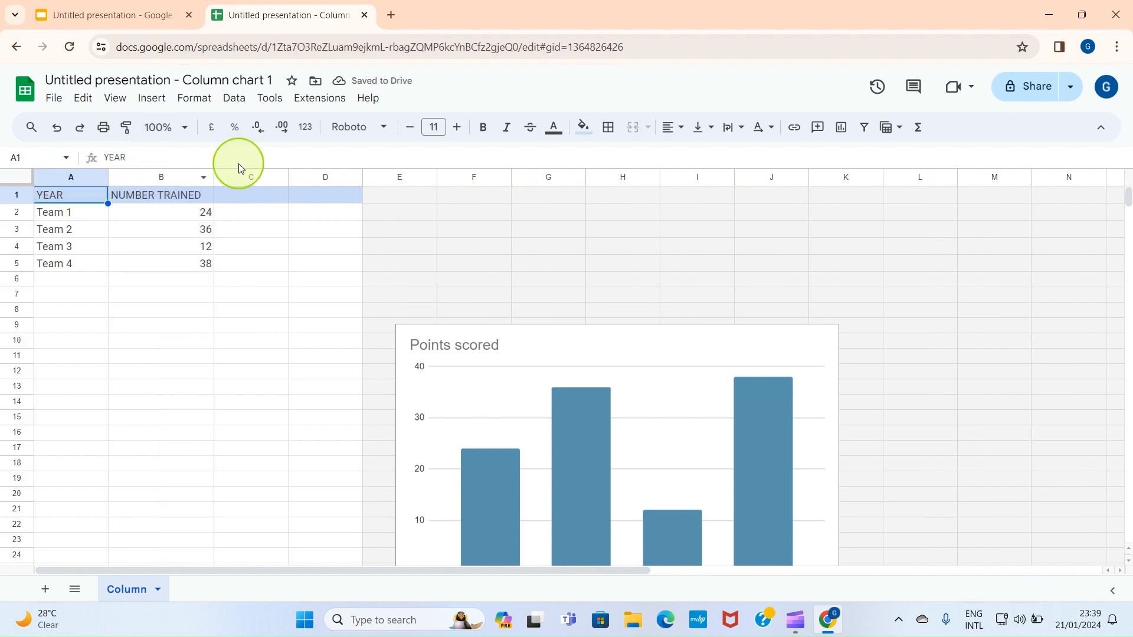
{"action": "left_click", "coordinate": [483, 127]}
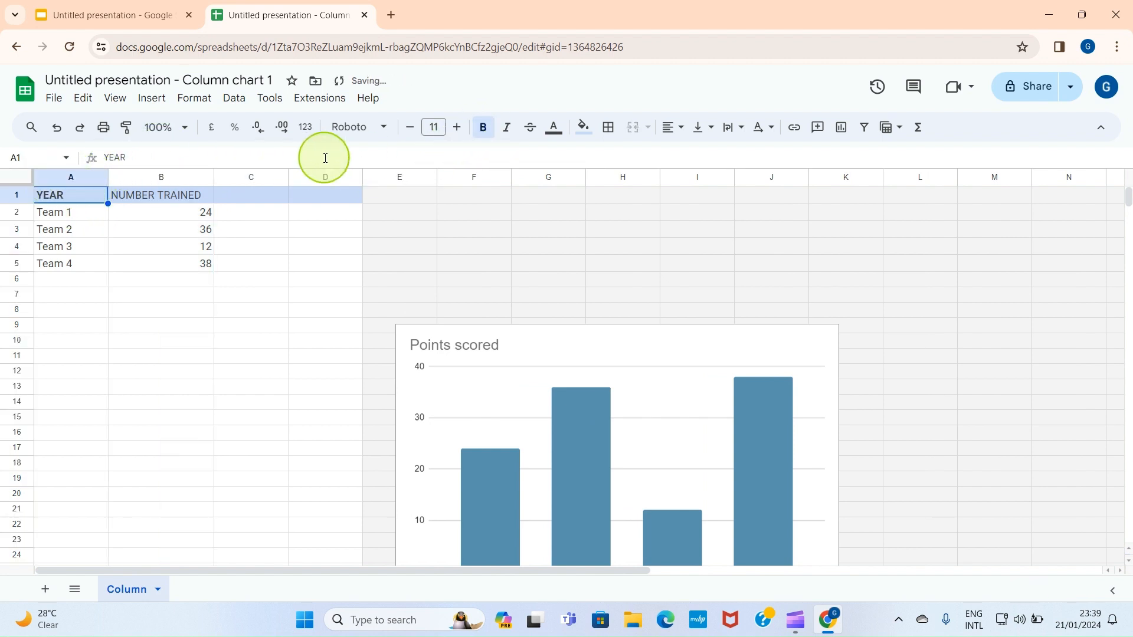
{"action": "left_click", "coordinate": [177, 197]}
{"action": "left_click", "coordinate": [484, 134]}
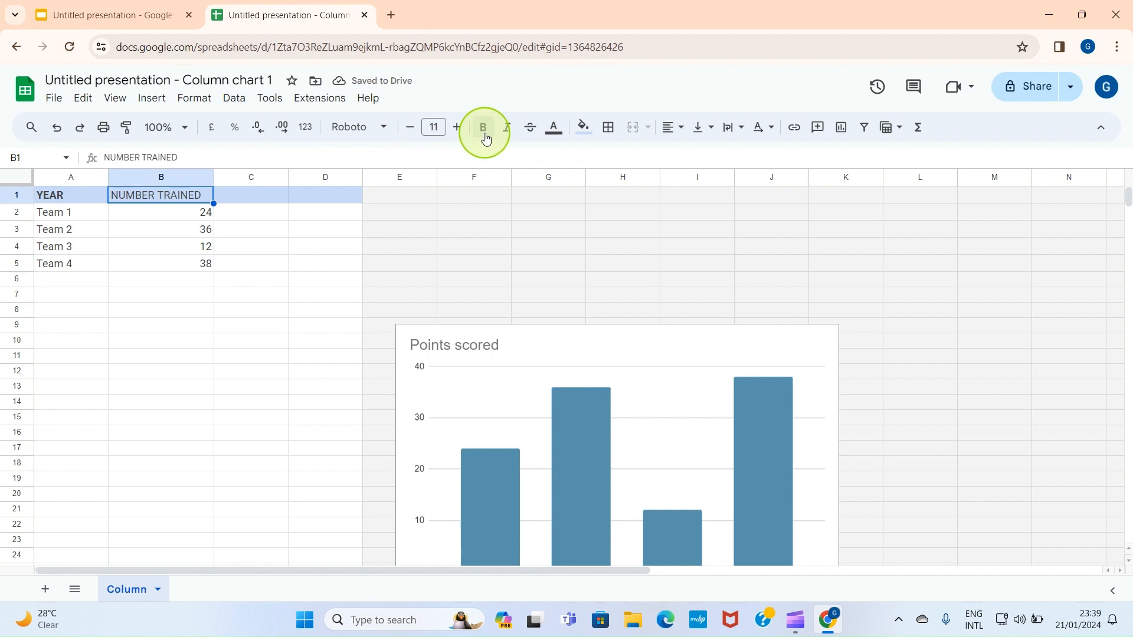
Step: Fill cells A2 to A8 of the YEAR column with the years 2017 through 2023
{"action": "left_click", "coordinate": [65, 211]}
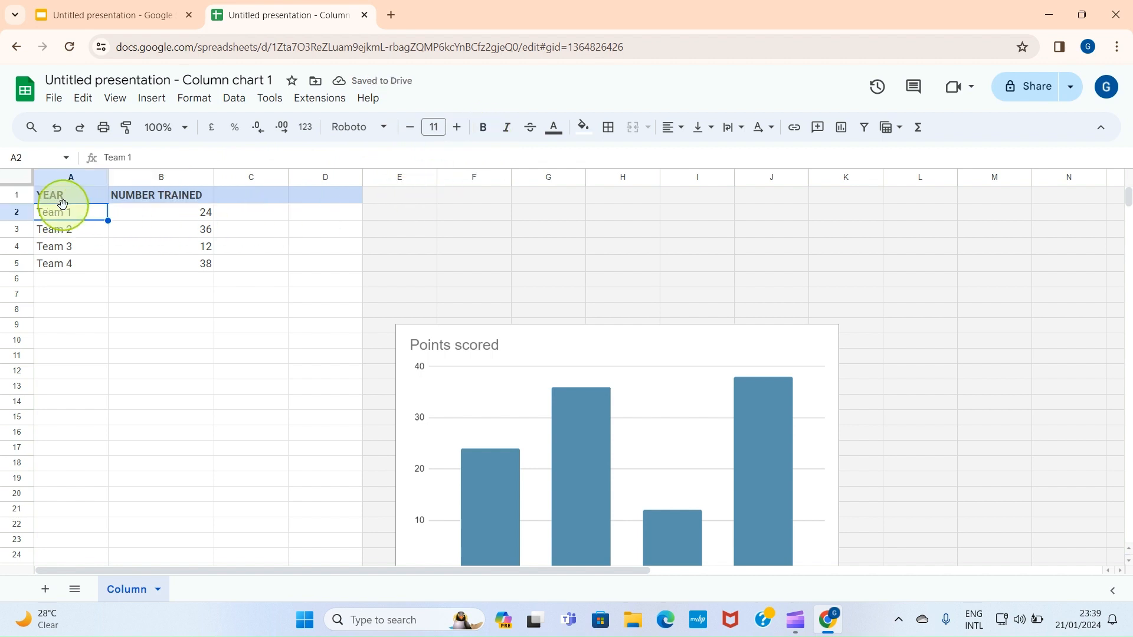
{"action": "type", "text": "2"}
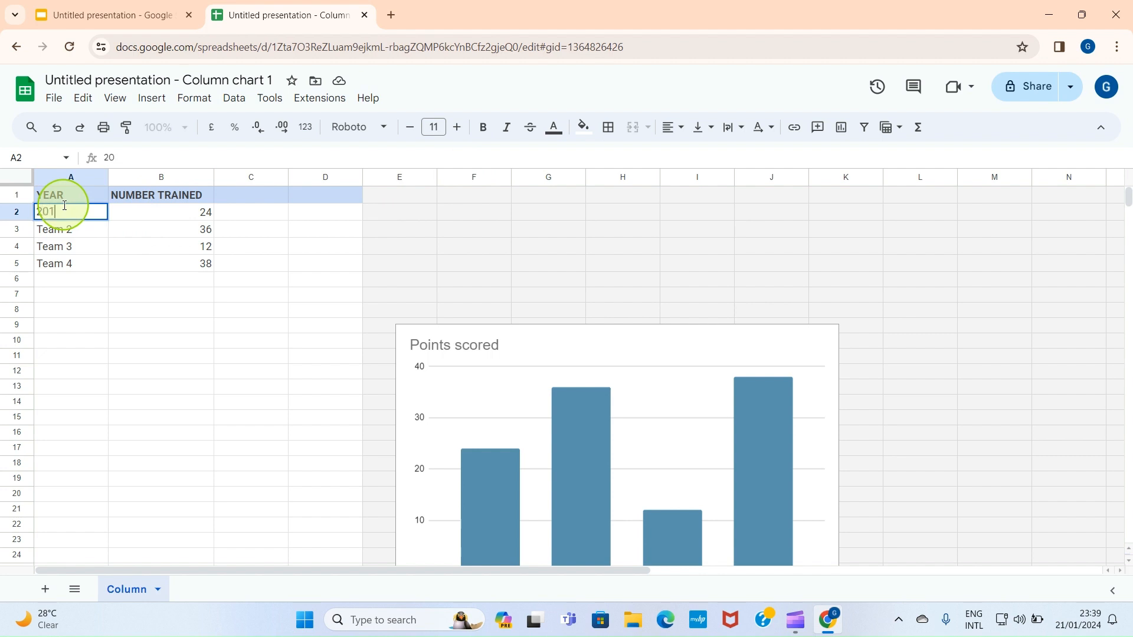
{"action": "type", "text": "01"}
{"action": "type", "text": "7"}
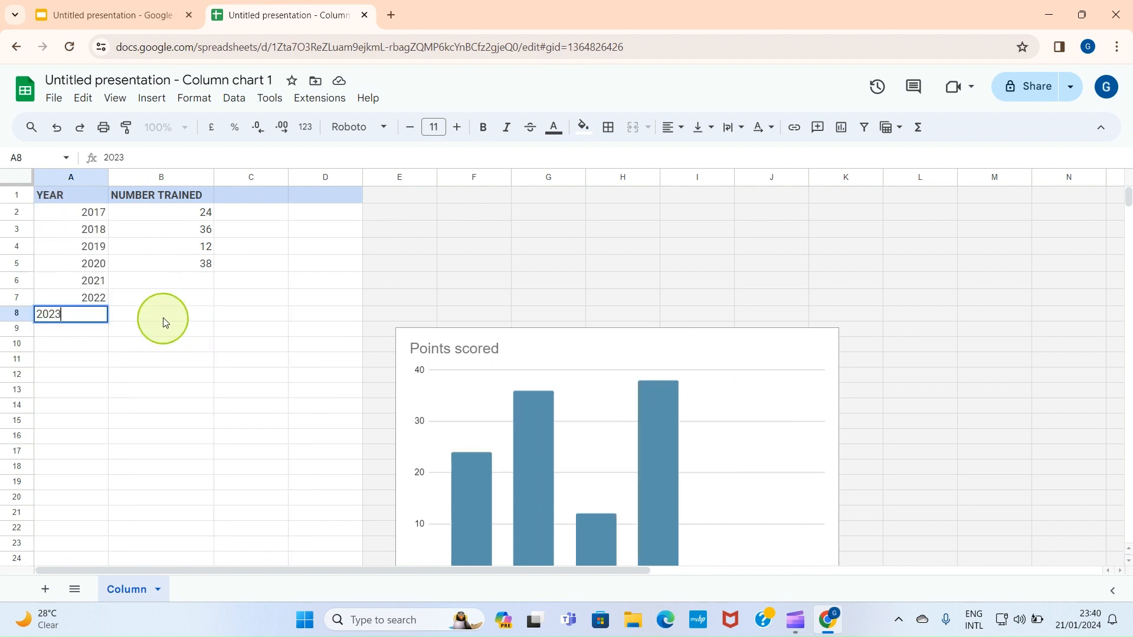
{"action": "left_click", "coordinate": [88, 229]}
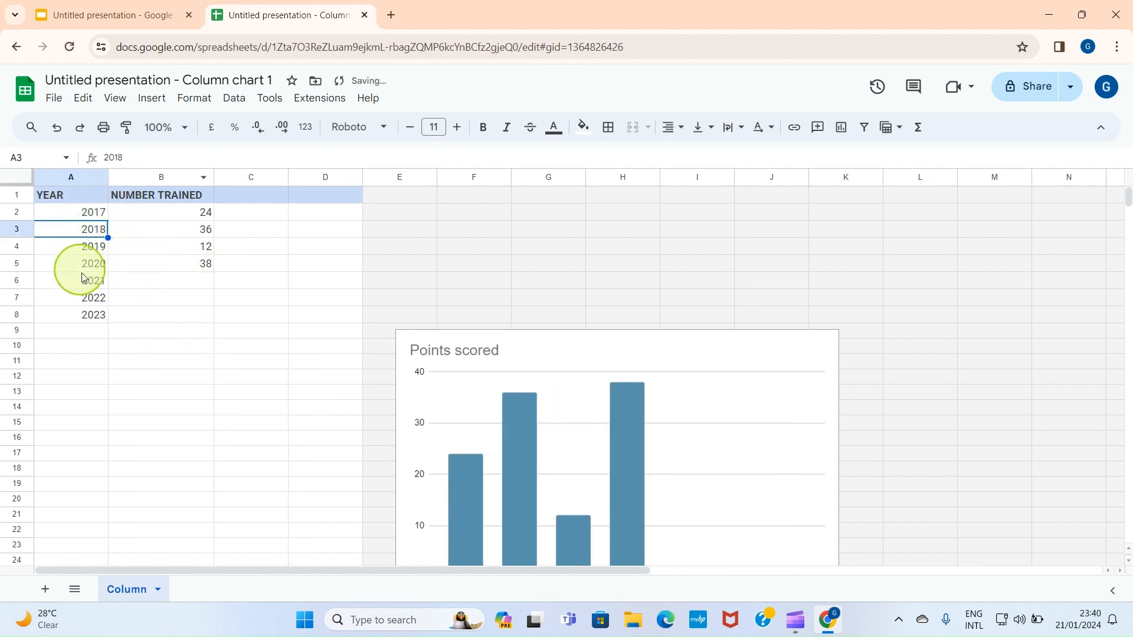
Step: Enter 10, 15, 18, 25, 30, 32 and 38 in cells B2 to B8 of the NUMBER TRAINED column
{"action": "left_click", "coordinate": [165, 216]}
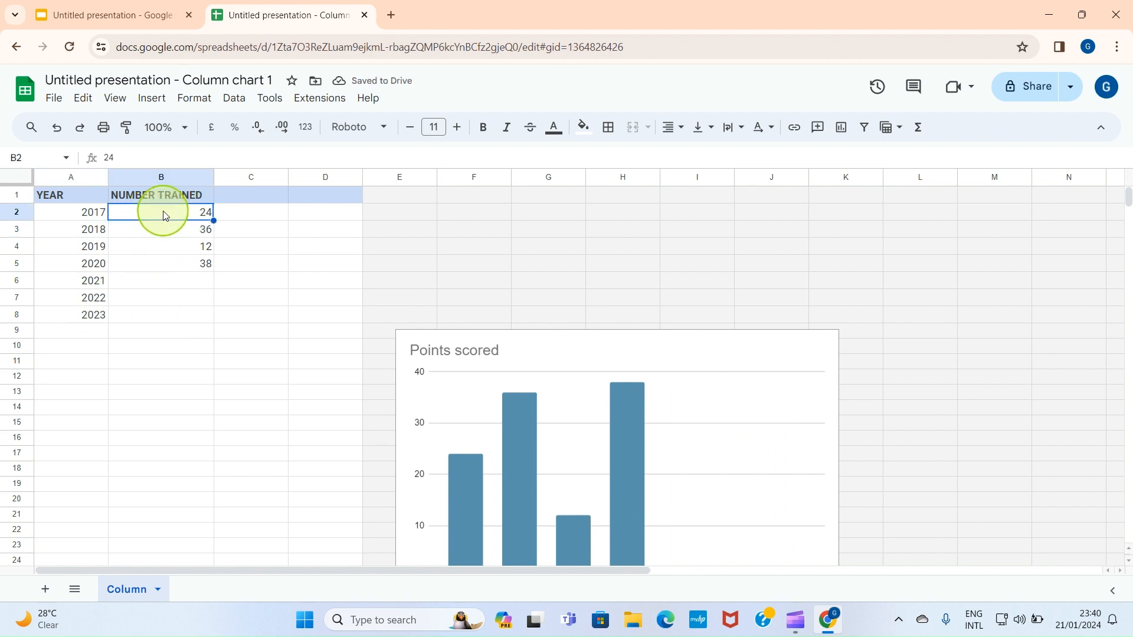
{"action": "type", "text": "1"}
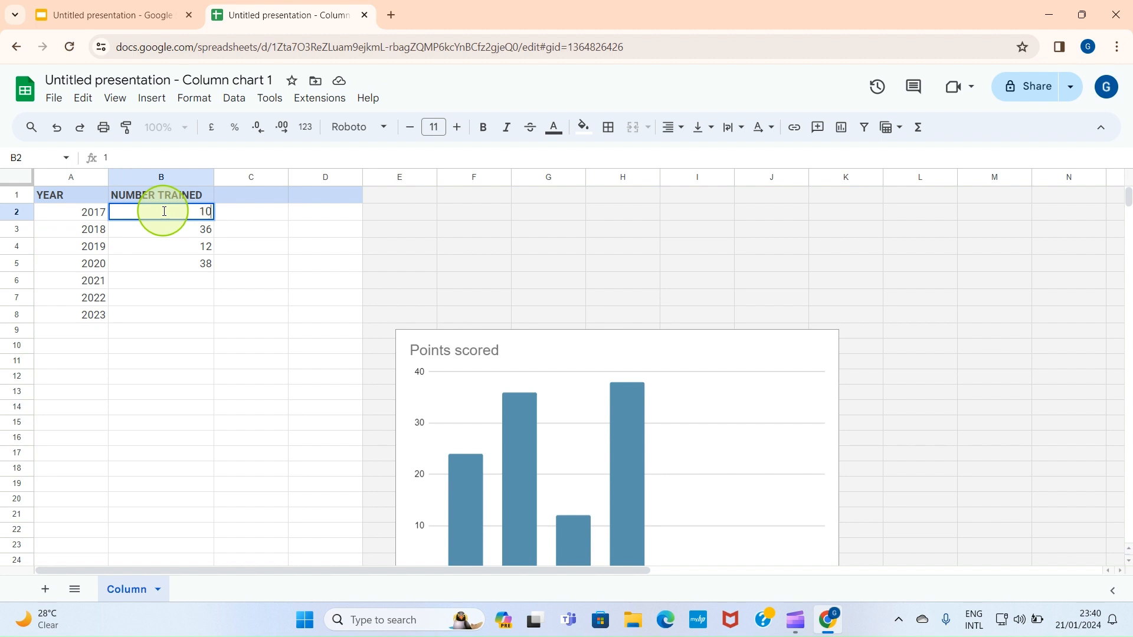
{"action": "type", "text": "0"}
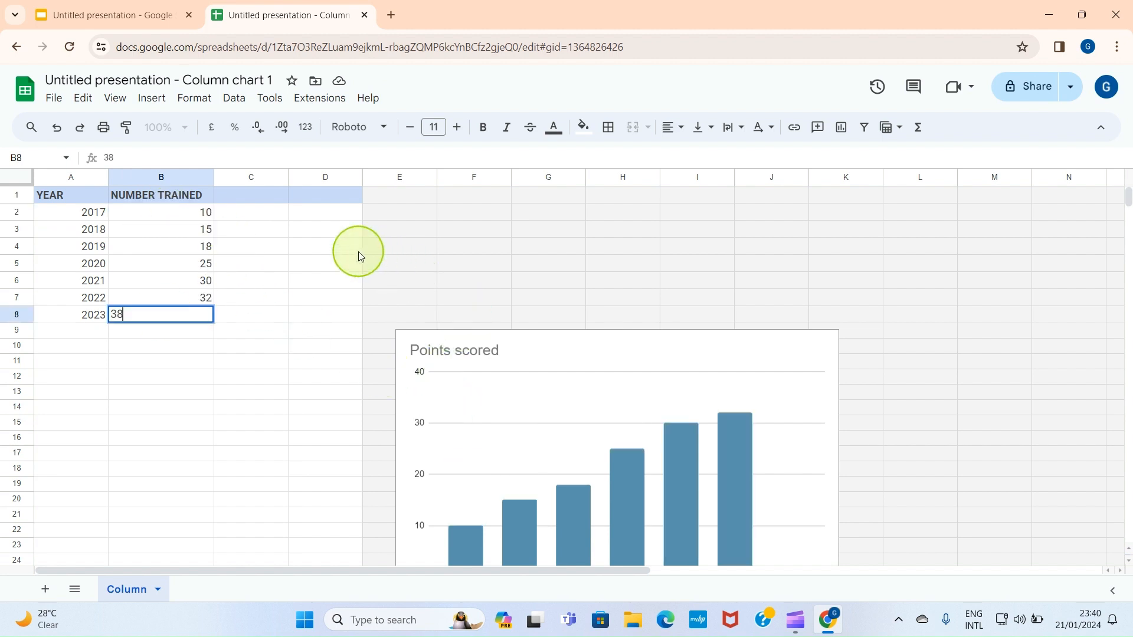
{"action": "left_click", "coordinate": [356, 253]}
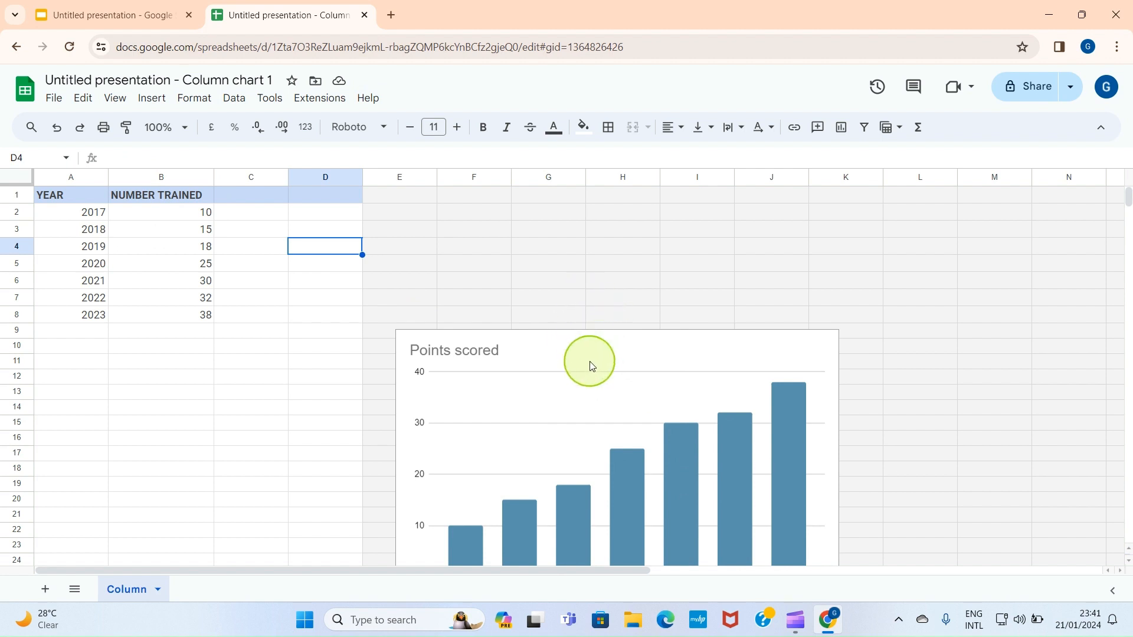
Step: Move the Points scored chart up beside the data so it starts around cell D3, and deselect it
{"action": "left_click", "coordinate": [500, 438]}
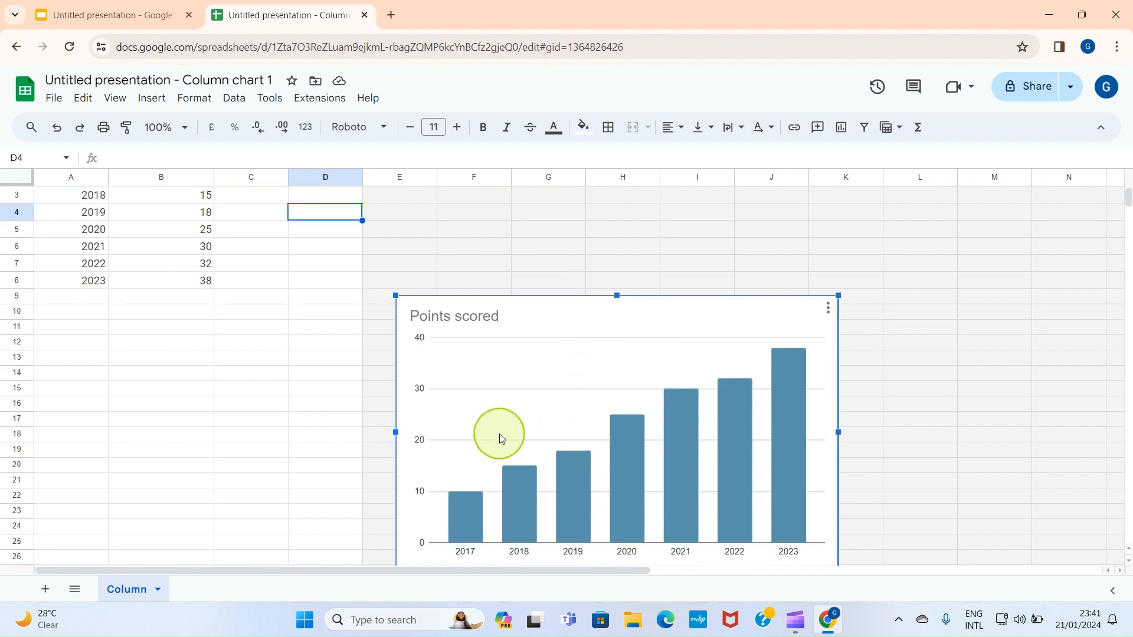
{"action": "left_click_drag", "start_coordinate": [501, 436], "coordinate": [406, 332]}
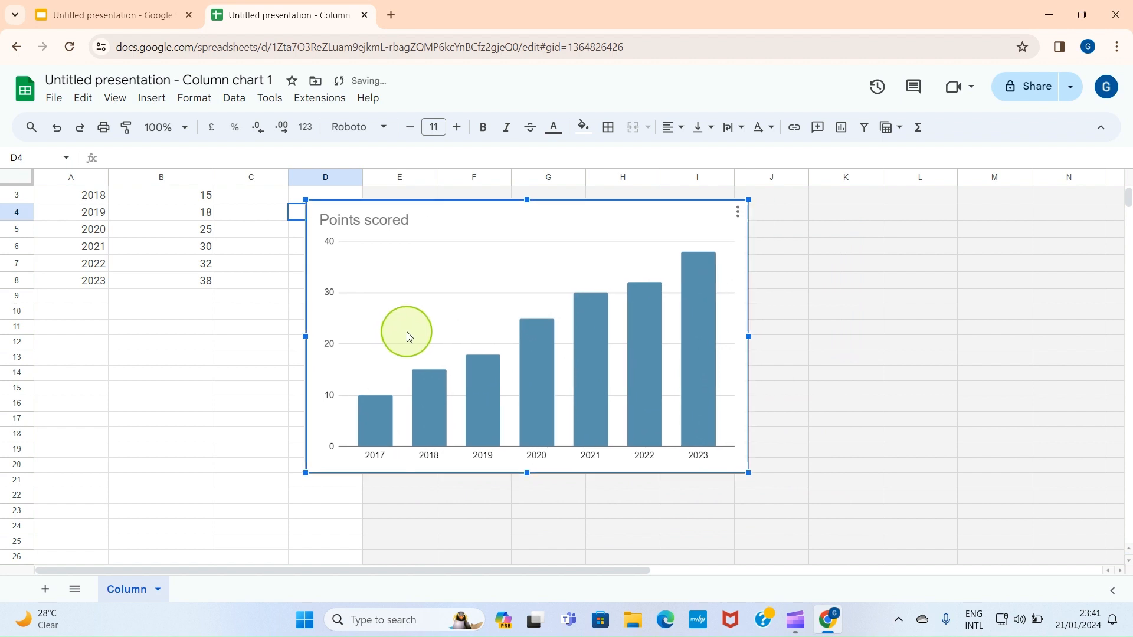
{"action": "left_click", "coordinate": [976, 406]}
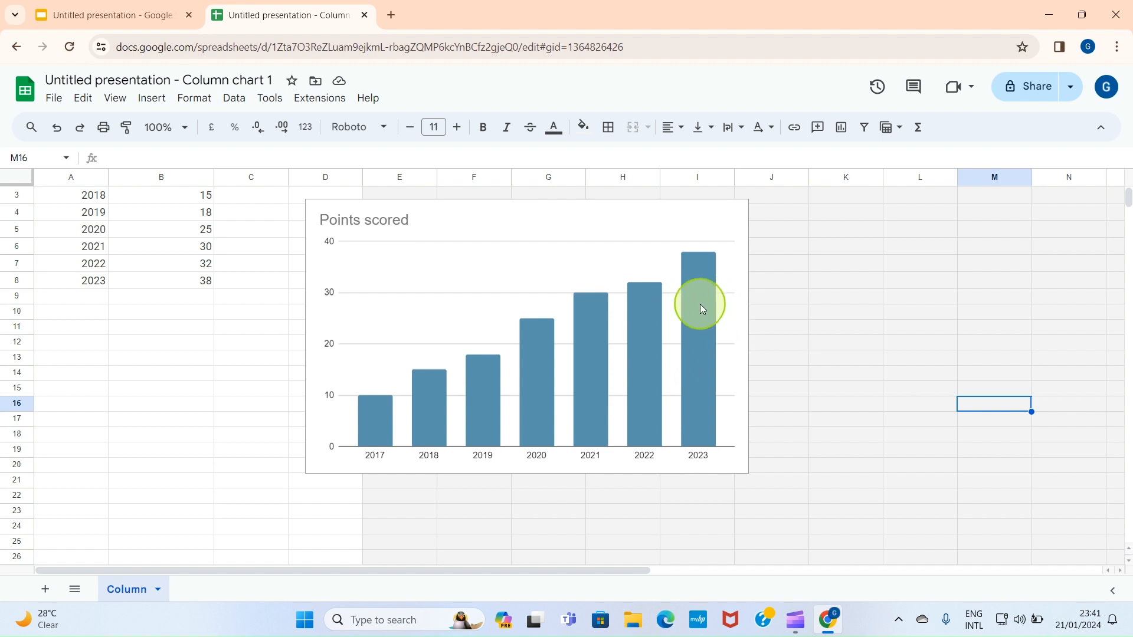
Step: Switch to the Google Slides presentation and update the linked chart with the new spreadsheet data
{"action": "left_click", "coordinate": [92, 5]}
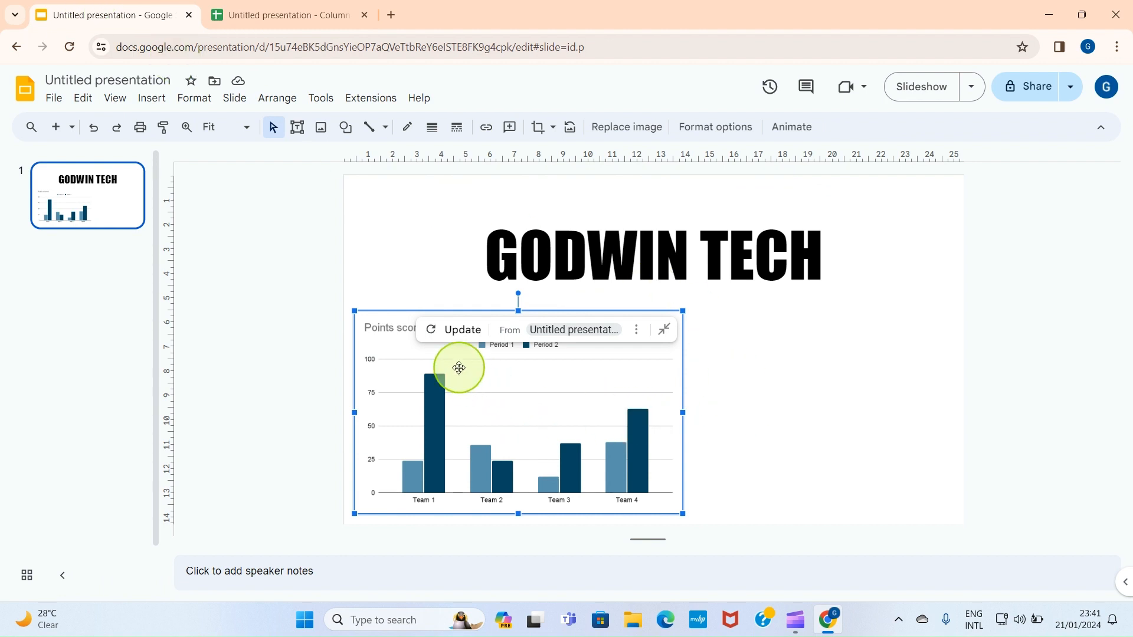
{"action": "left_click", "coordinate": [464, 332]}
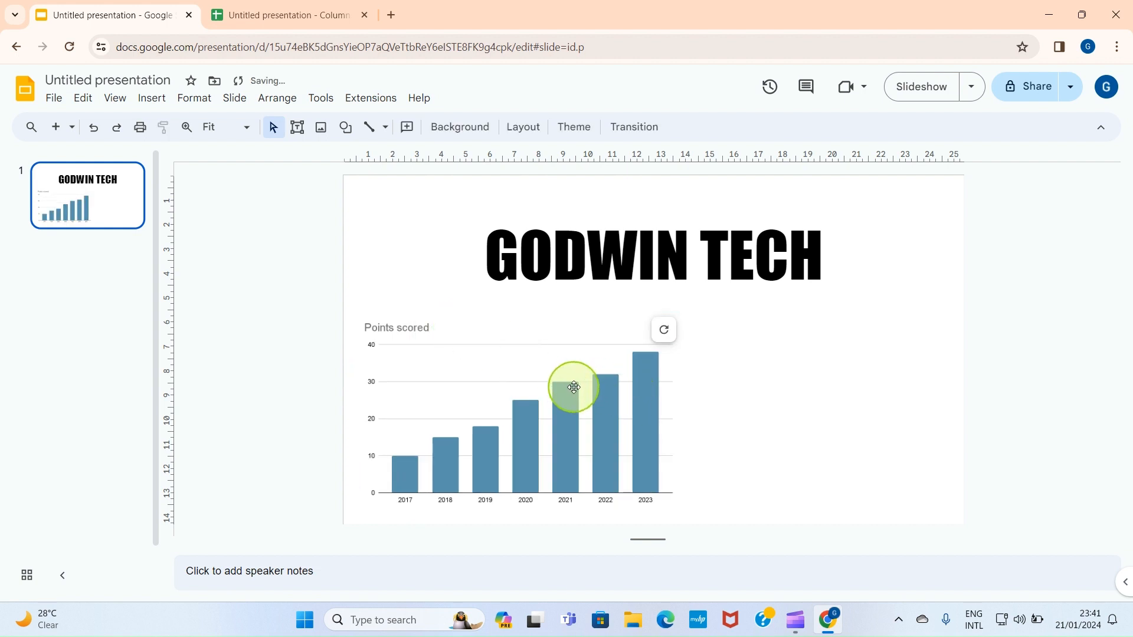
Step: Move the chart toward the slide's centre and enlarge it to about 18.5 cm wide below the GODWIN TECH title
{"action": "left_click", "coordinate": [594, 393]}
{"action": "left_click_drag", "start_coordinate": [594, 393], "coordinate": [672, 389]}
{"action": "left_click_drag", "start_coordinate": [755, 311], "coordinate": [803, 338]}
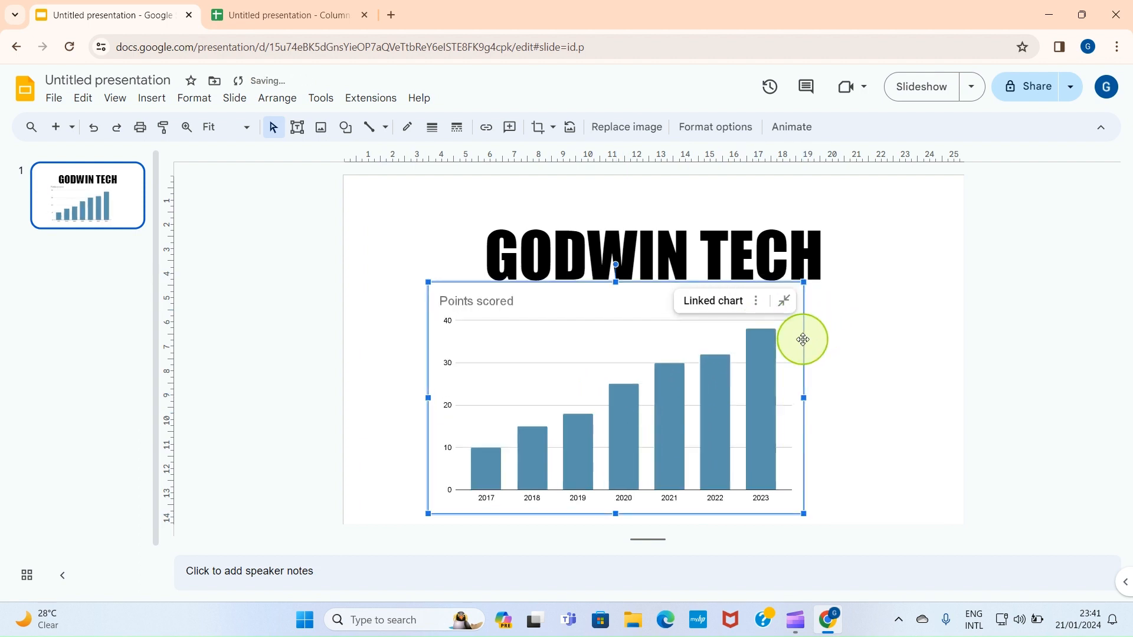
{"action": "left_click_drag", "start_coordinate": [431, 397], "coordinate": [406, 397]}
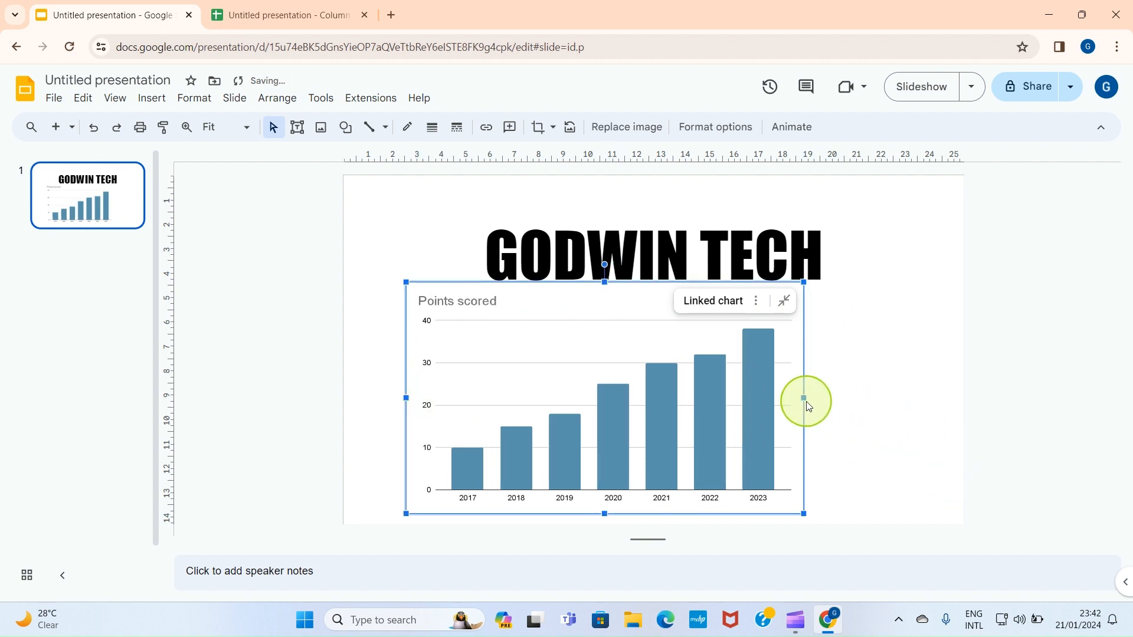
{"action": "left_click_drag", "start_coordinate": [803, 397], "coordinate": [859, 400]}
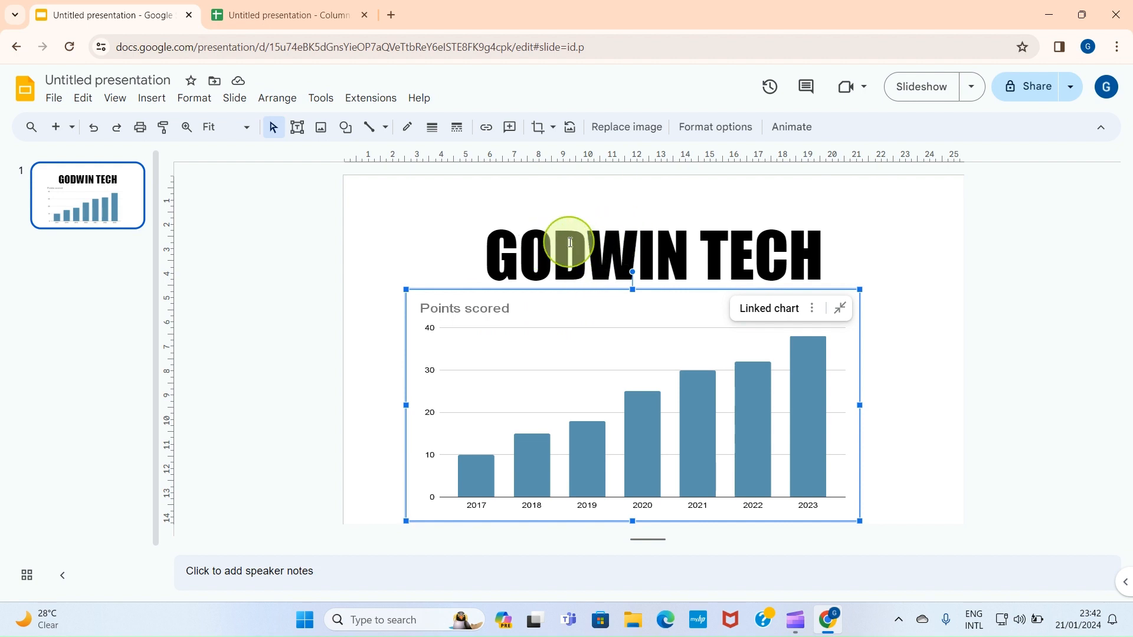
Step: Return to the linked Google Sheets spreadsheet and delete the Points scored title from the chart
{"action": "left_click", "coordinate": [268, 7]}
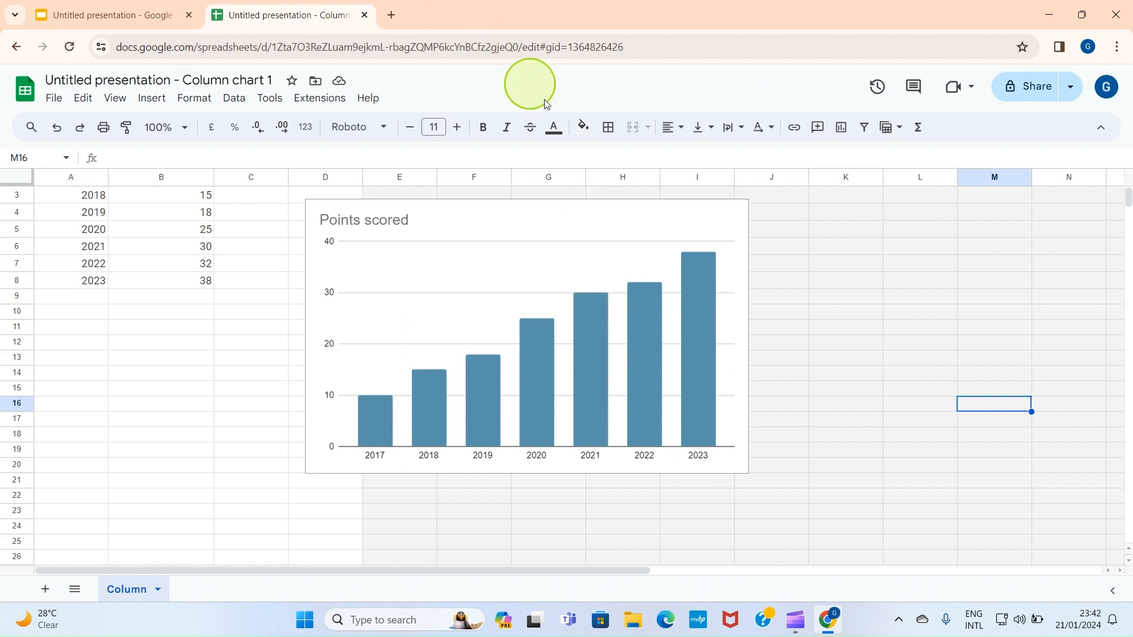
{"action": "left_click", "coordinate": [380, 217]}
{"action": "double_click", "coordinate": [387, 221]}
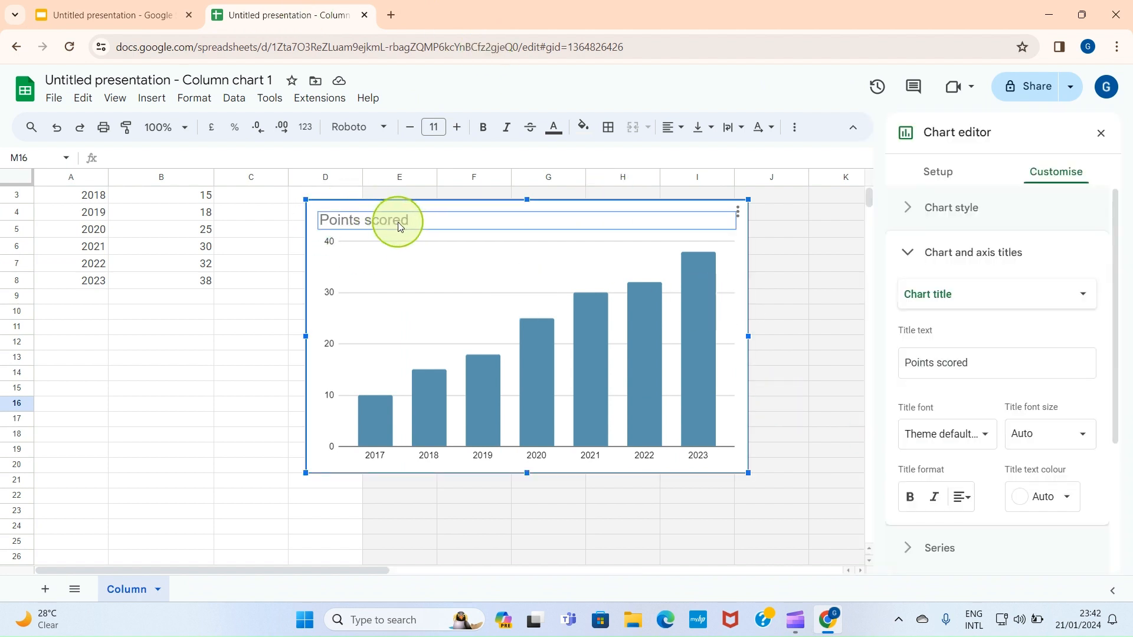
{"action": "key", "text": "Delete"}
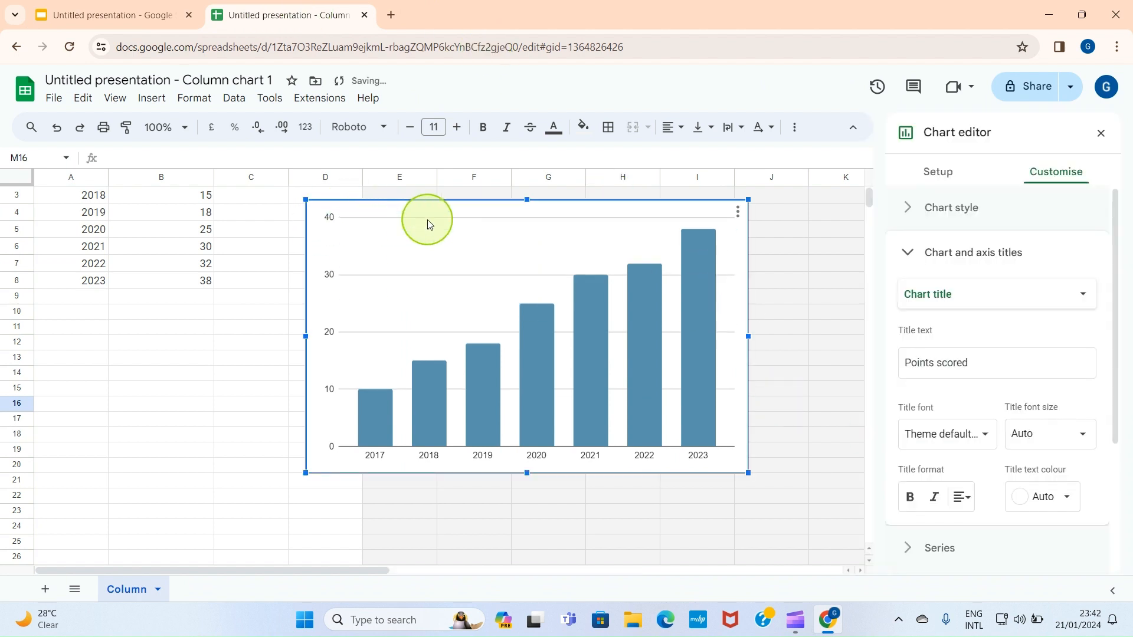
{"action": "left_click", "coordinate": [801, 376]}
Step: Switch back to the presentation and update the linked chart so it matches the untitled version
{"action": "left_click", "coordinate": [112, 13]}
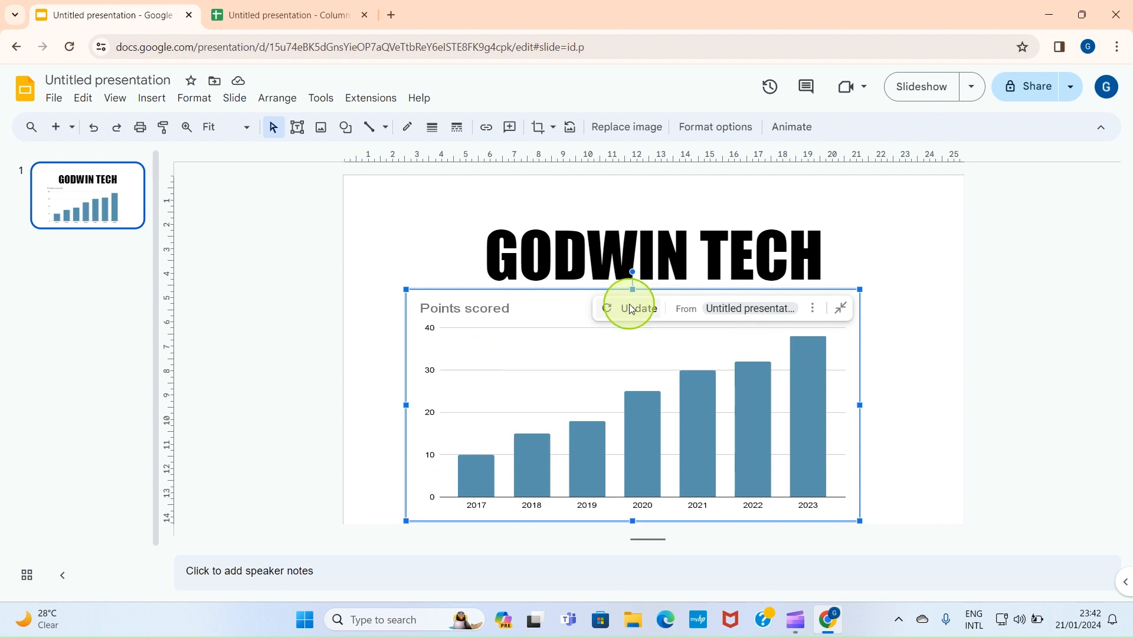
{"action": "left_click", "coordinate": [618, 297]}
{"action": "left_click", "coordinate": [418, 240]}
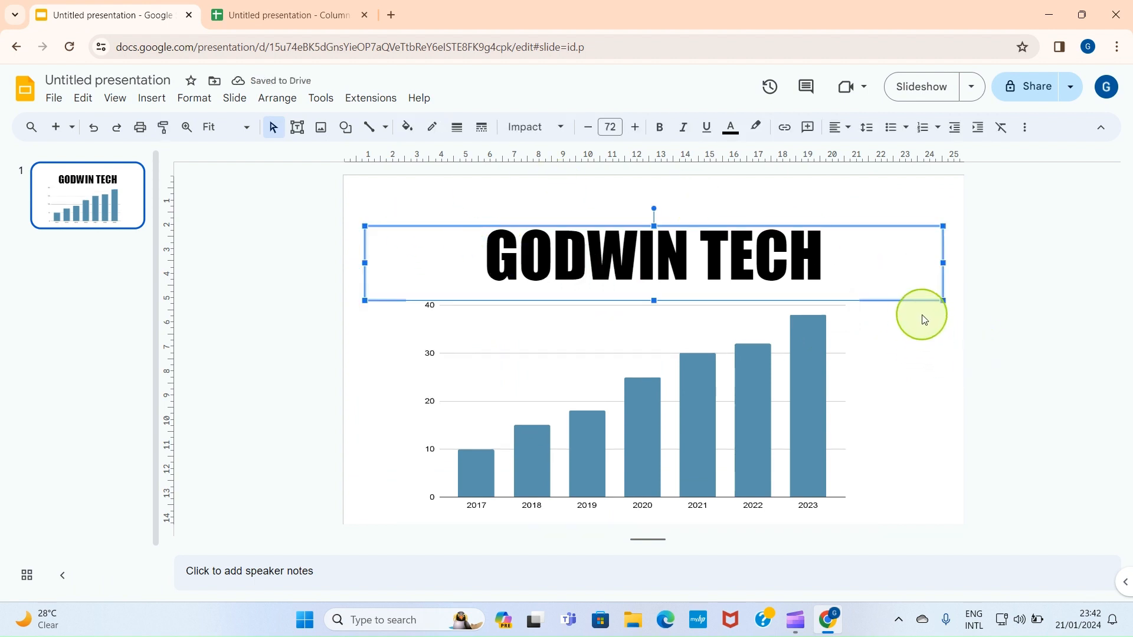
{"action": "left_click", "coordinate": [736, 383]}
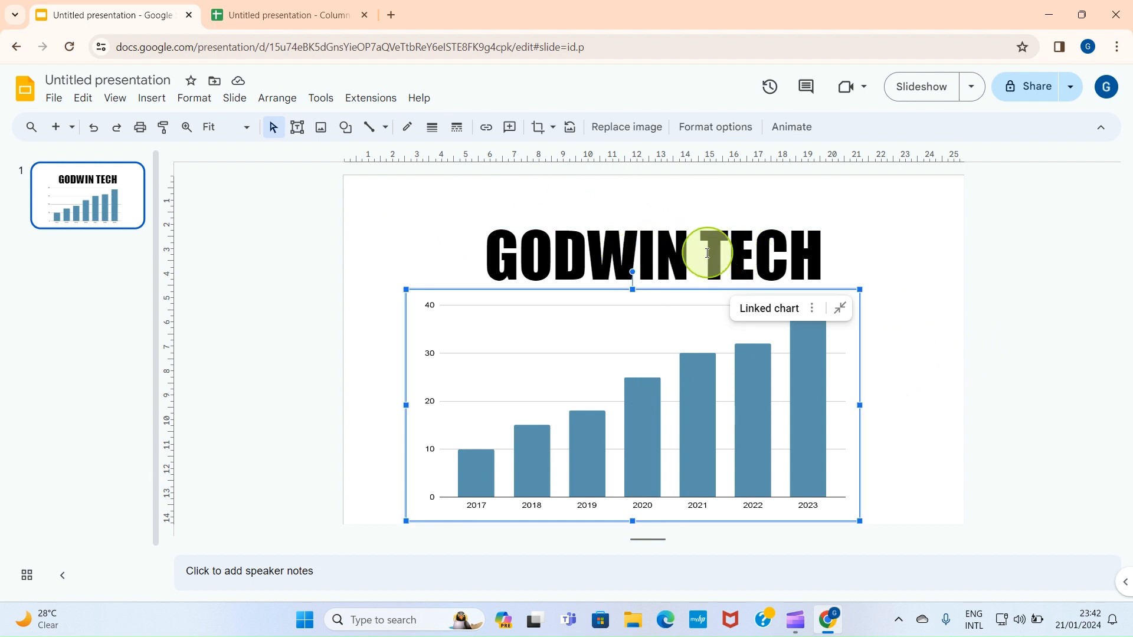
Step: Insert STUDENTS TRAINED PER YEAR before GODWIN TECH in the slide title
{"action": "left_click", "coordinate": [504, 251]}
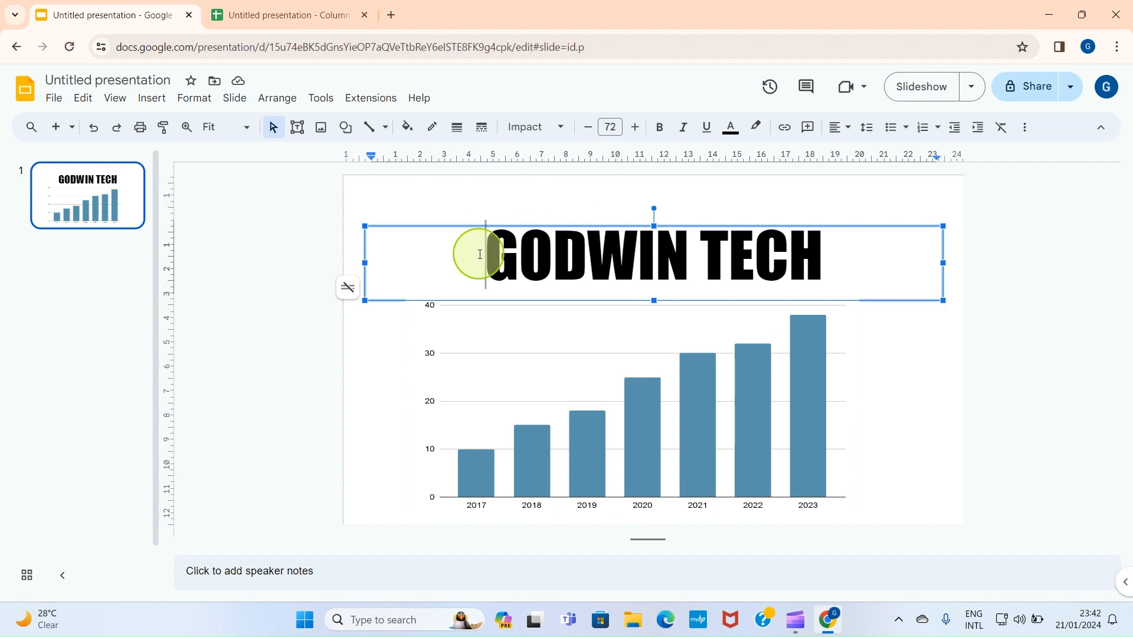
{"action": "type", "text": "S"}
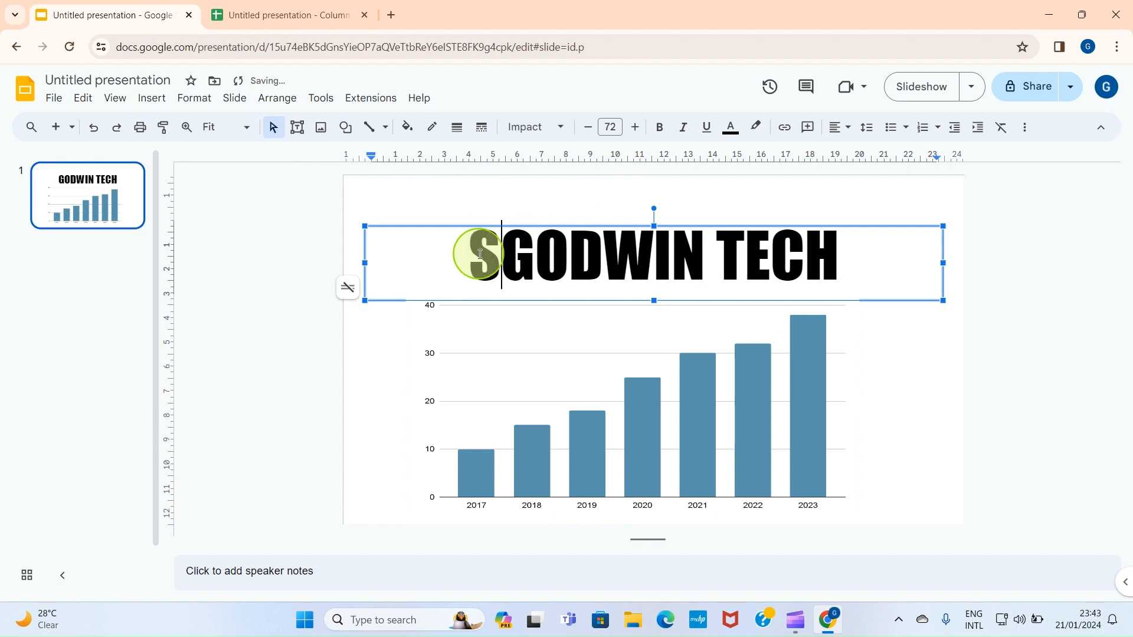
{"action": "key", "text": "BackSpace"}
{"action": "type", "text": "PER YEAR"}
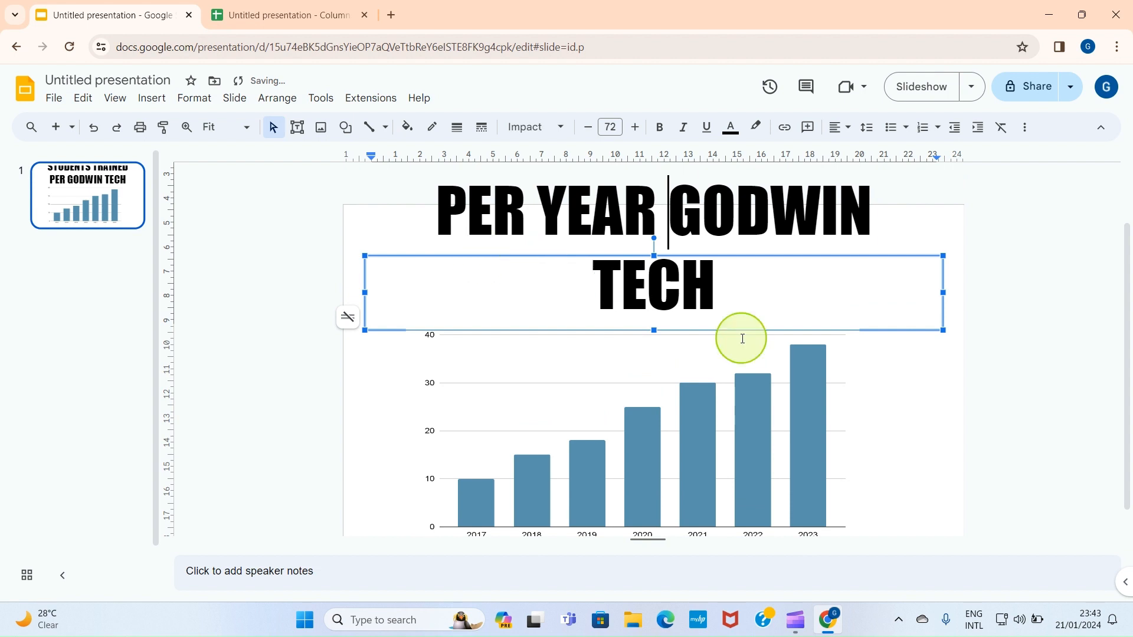
{"action": "left_click", "coordinate": [721, 273]}
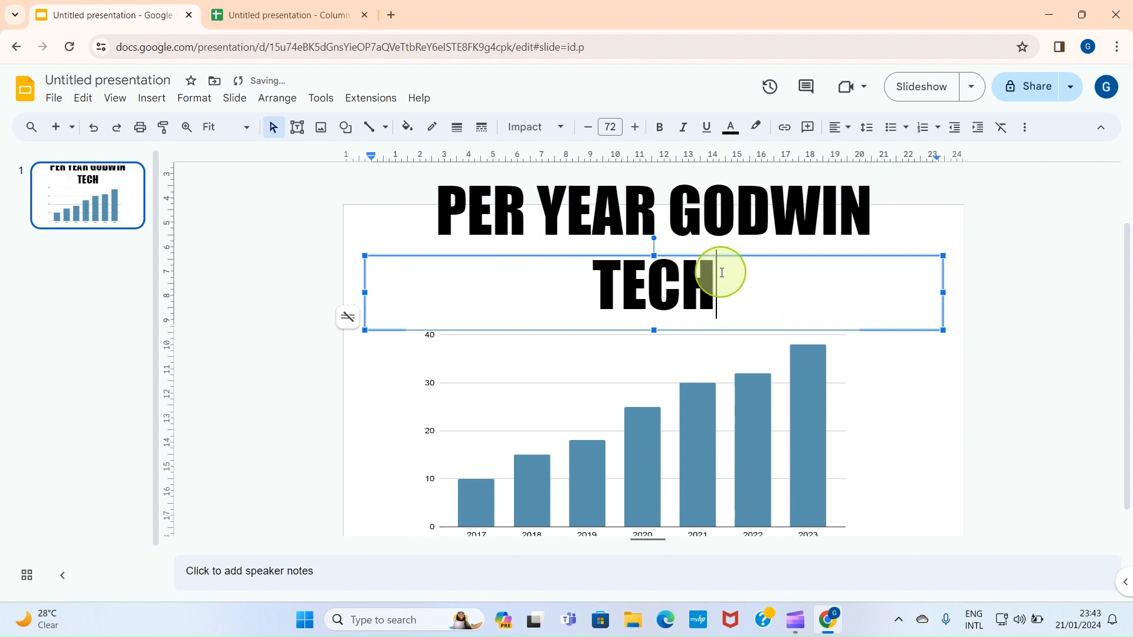
Step: Set the font size of the whole slide title to 36
{"action": "left_click", "coordinate": [646, 260]}
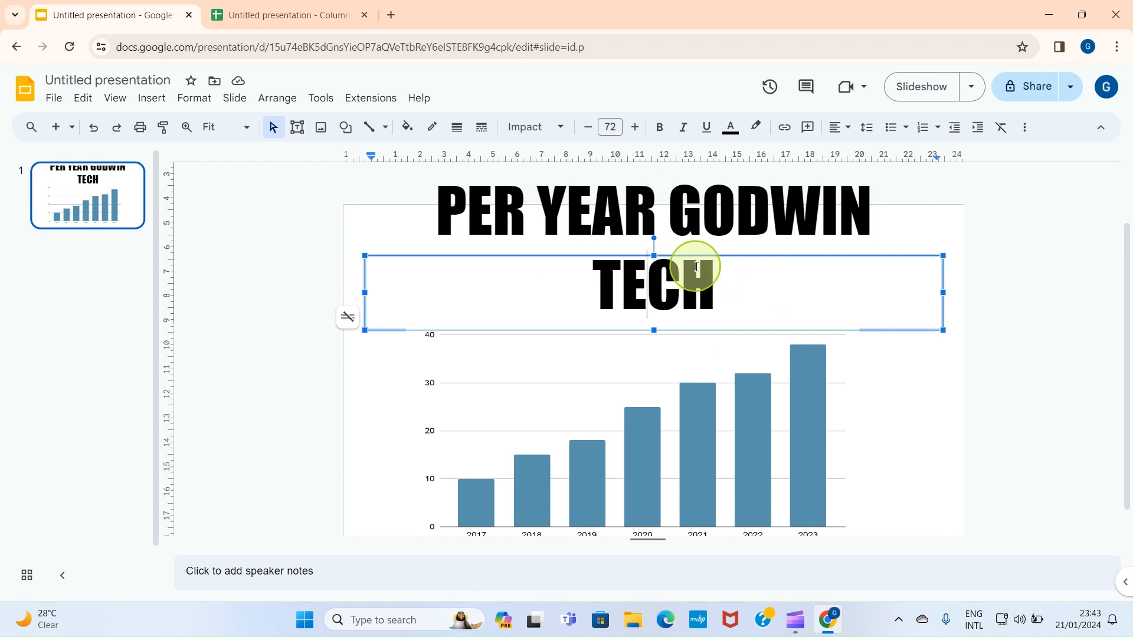
{"action": "key", "text": "ctrl+a"}
{"action": "left_click", "coordinate": [611, 127]}
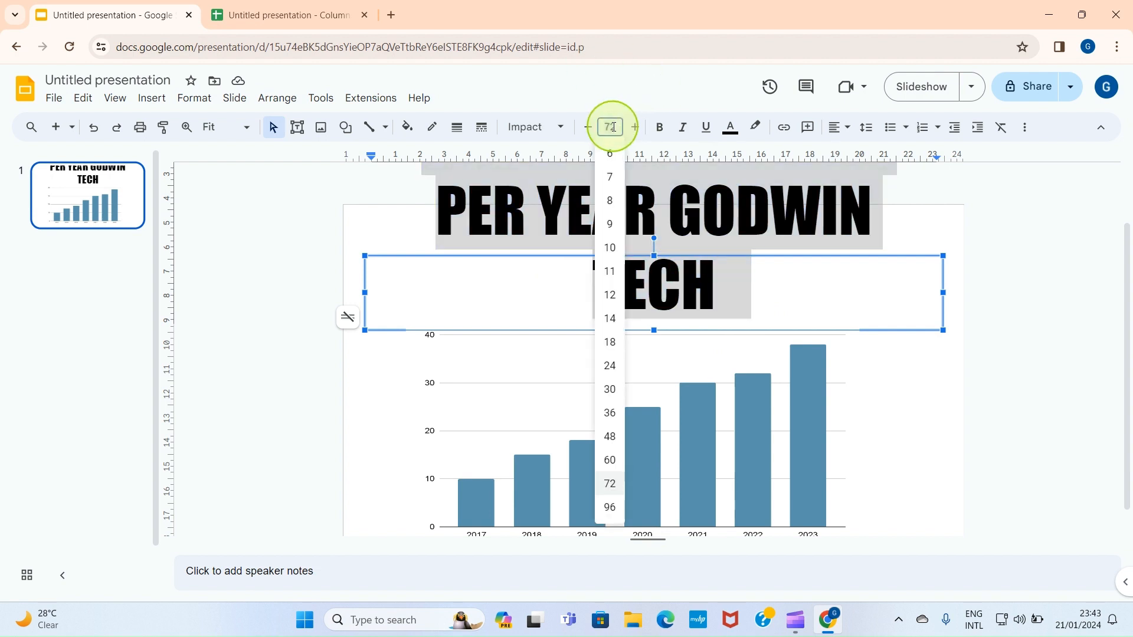
{"action": "left_click", "coordinate": [619, 414]}
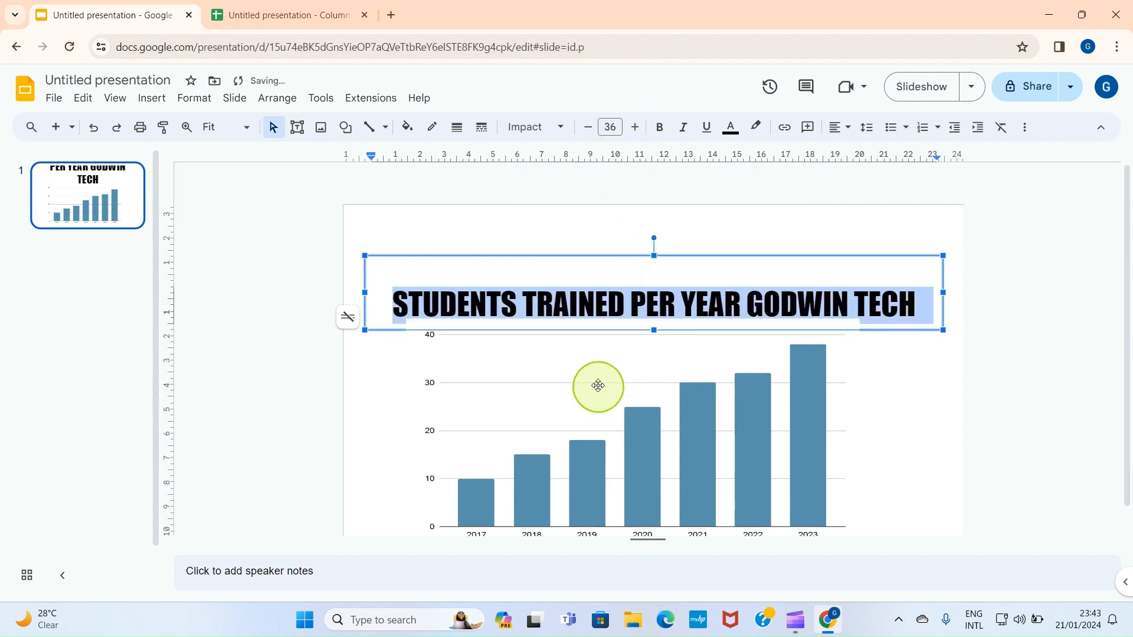
{"action": "left_click", "coordinate": [664, 214]}
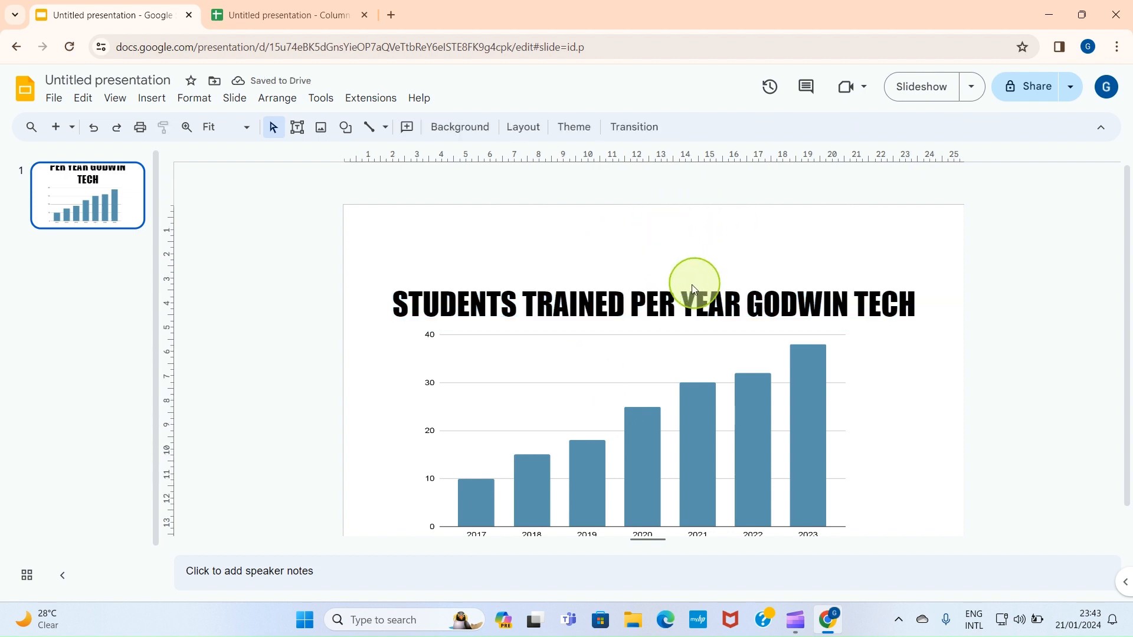
{"action": "left_click", "coordinate": [681, 298]}
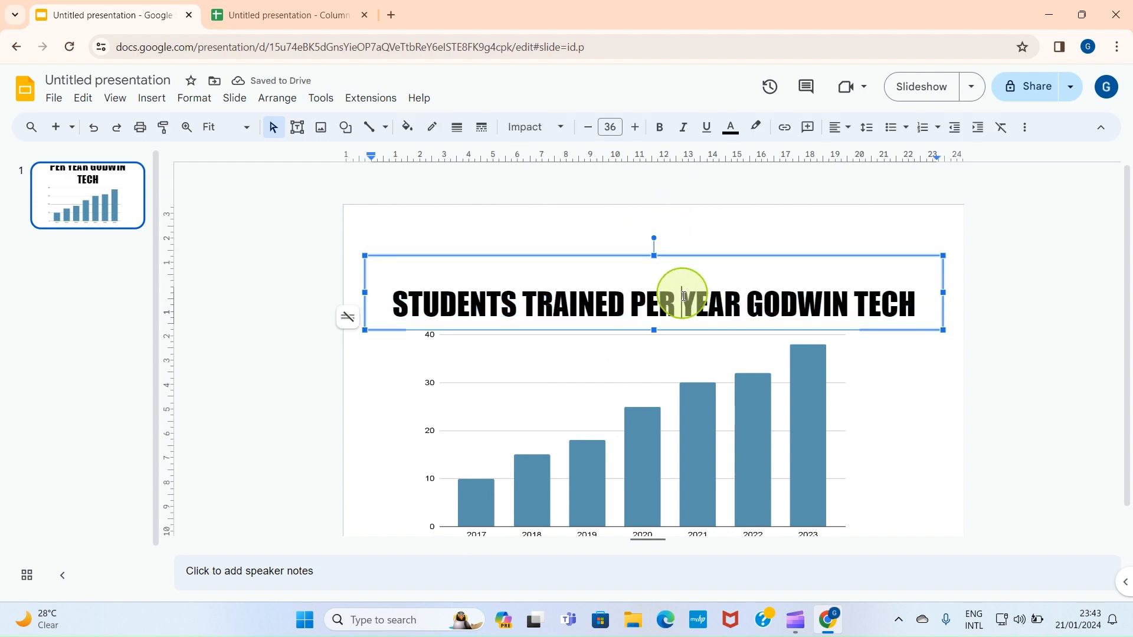
{"action": "left_click", "coordinate": [406, 230]}
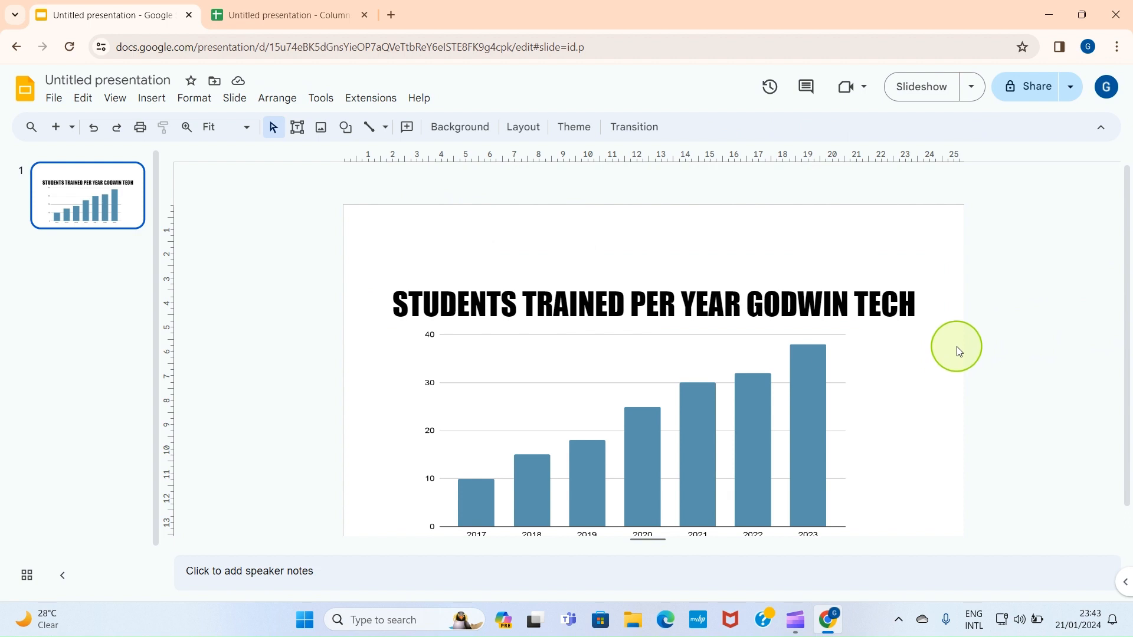
Step: Insert the word BY before GODWIN TECH in the slide title and leave the text box
{"action": "left_click", "coordinate": [749, 303]}
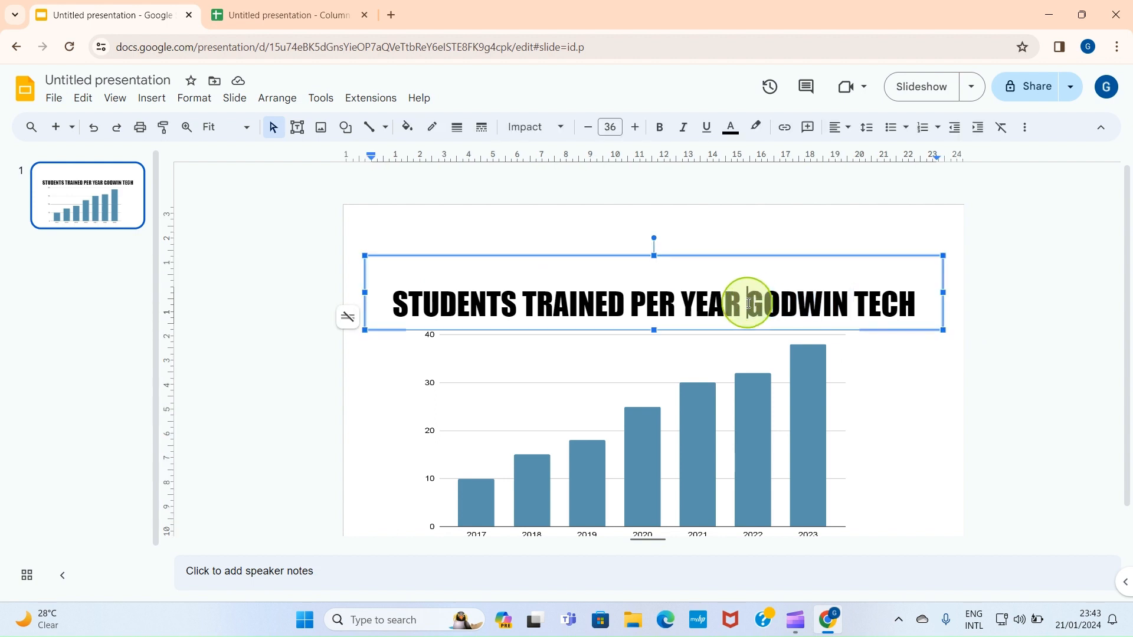
{"action": "type", "text": "BY"}
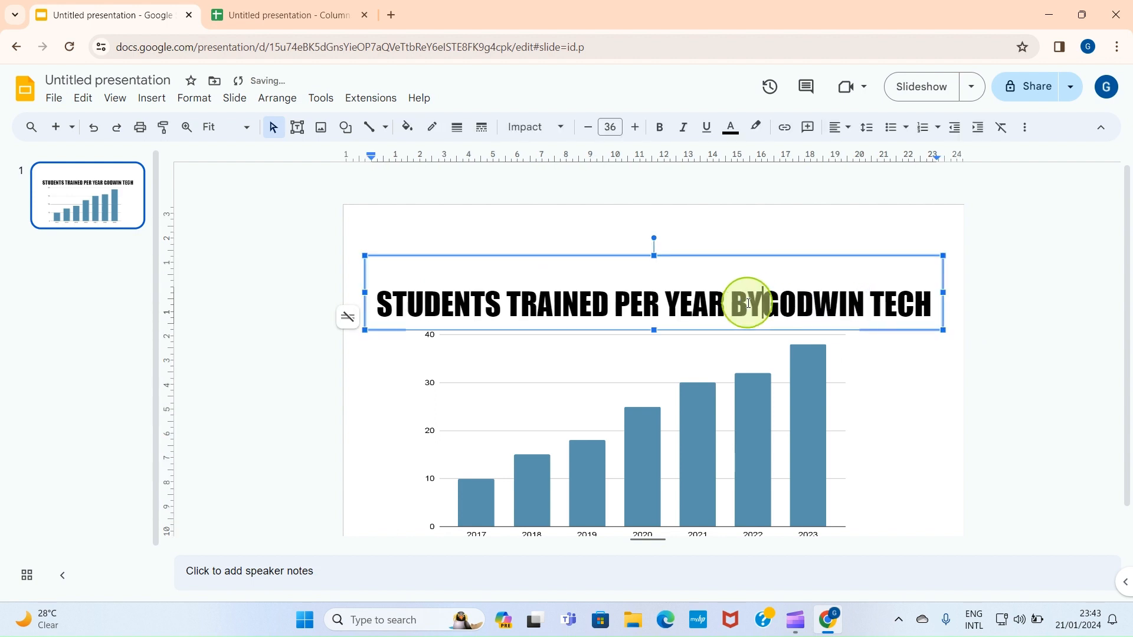
{"action": "left_click", "coordinate": [389, 226]}
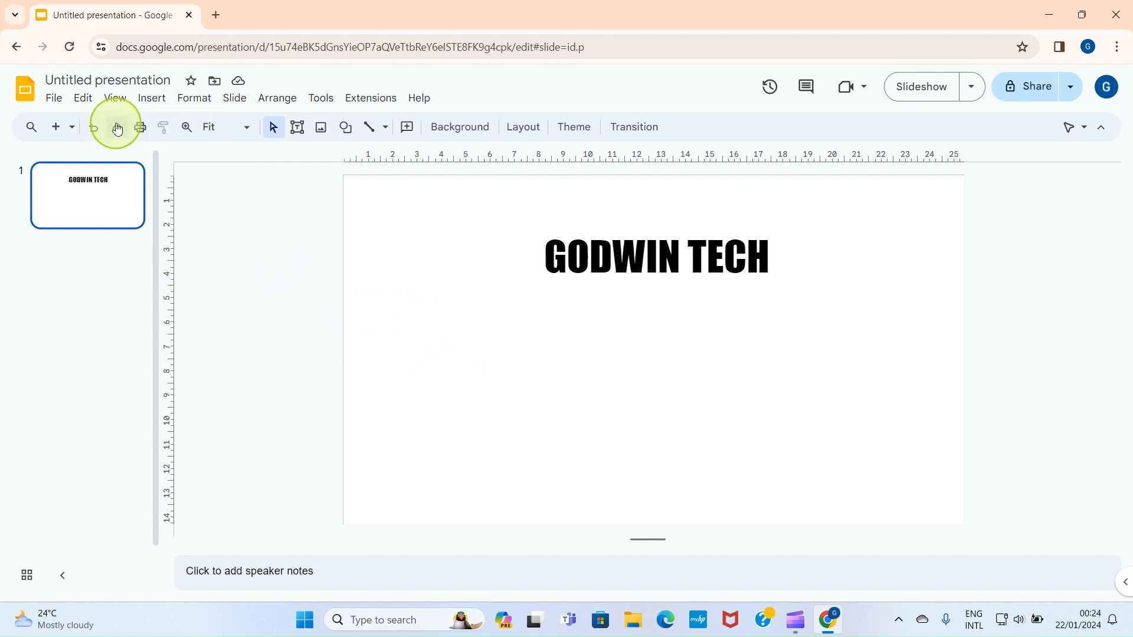
Step: Insert a bar chart on the GODWIN TECH slide and open its source spreadsheet
{"action": "left_click", "coordinate": [152, 98]}
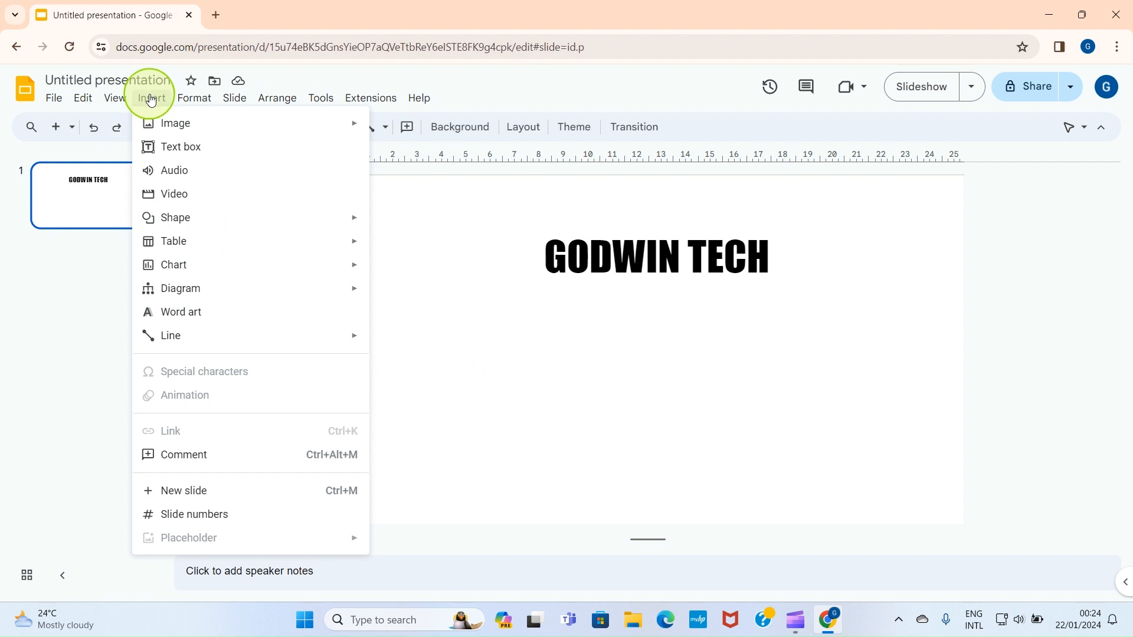
{"action": "mouse_move", "coordinate": [268, 271]}
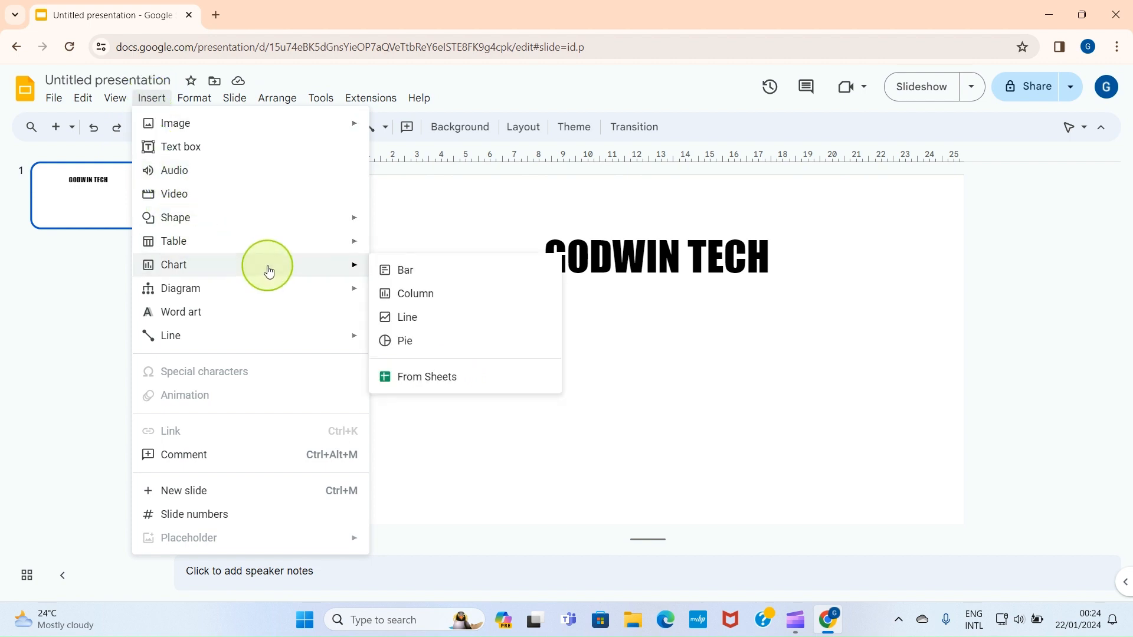
{"action": "left_click", "coordinate": [406, 271]}
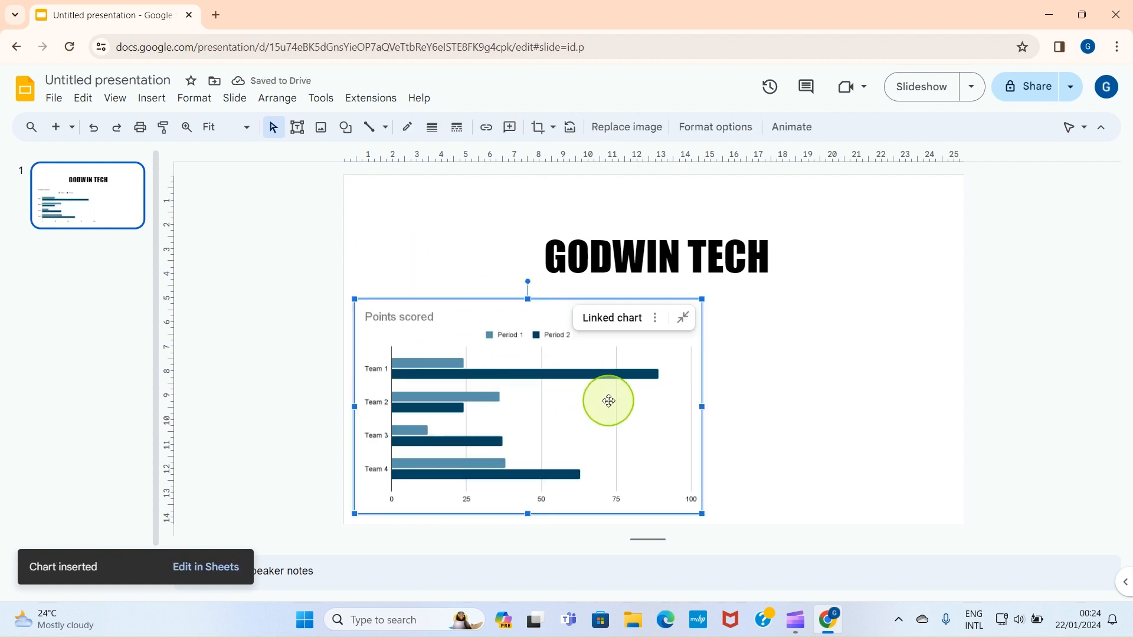
{"action": "left_click", "coordinate": [657, 318]}
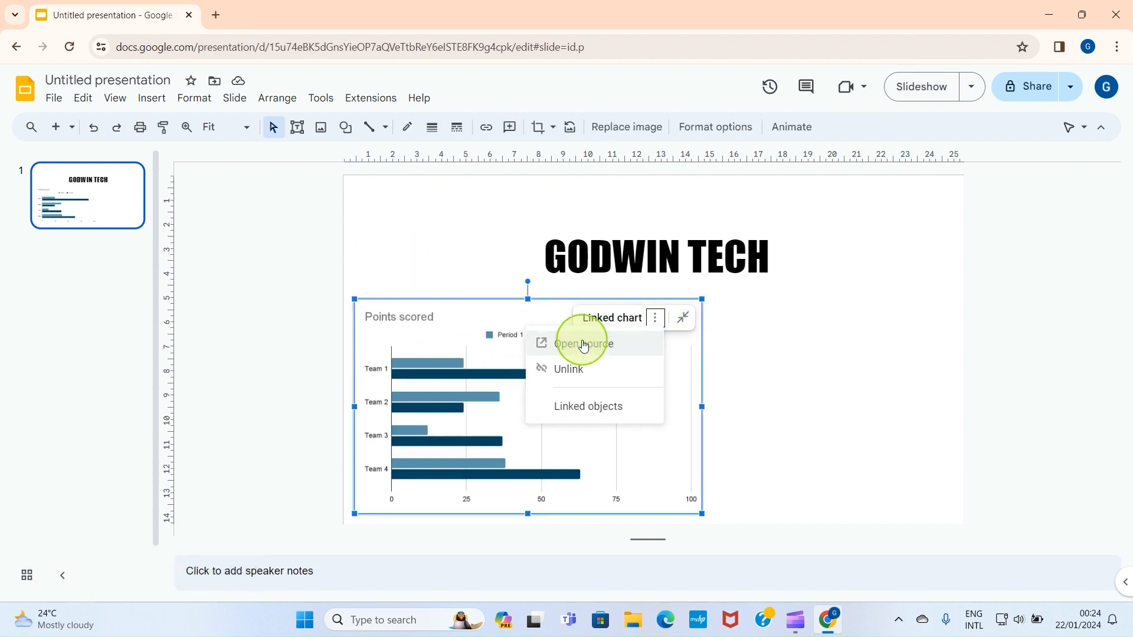
{"action": "left_click", "coordinate": [581, 343]}
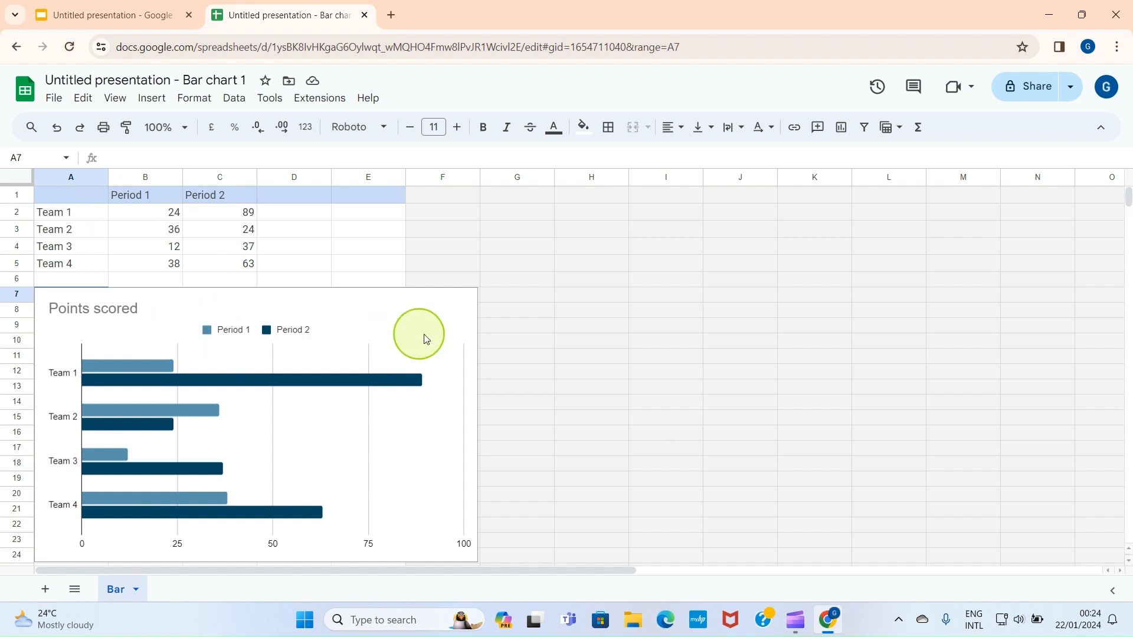
Step: Move the bar chart clear of the data to around column G and delete its Points scored title
{"action": "left_click", "coordinate": [308, 341]}
{"action": "left_click_drag", "start_coordinate": [162, 324], "coordinate": [660, 306]}
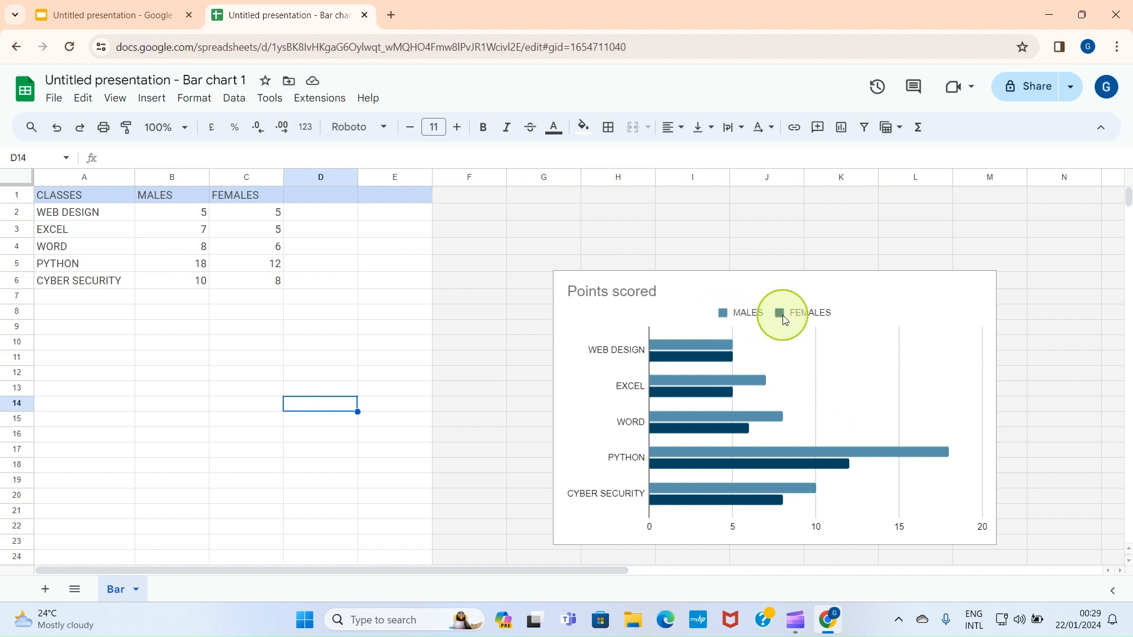
{"action": "left_click", "coordinate": [633, 295]}
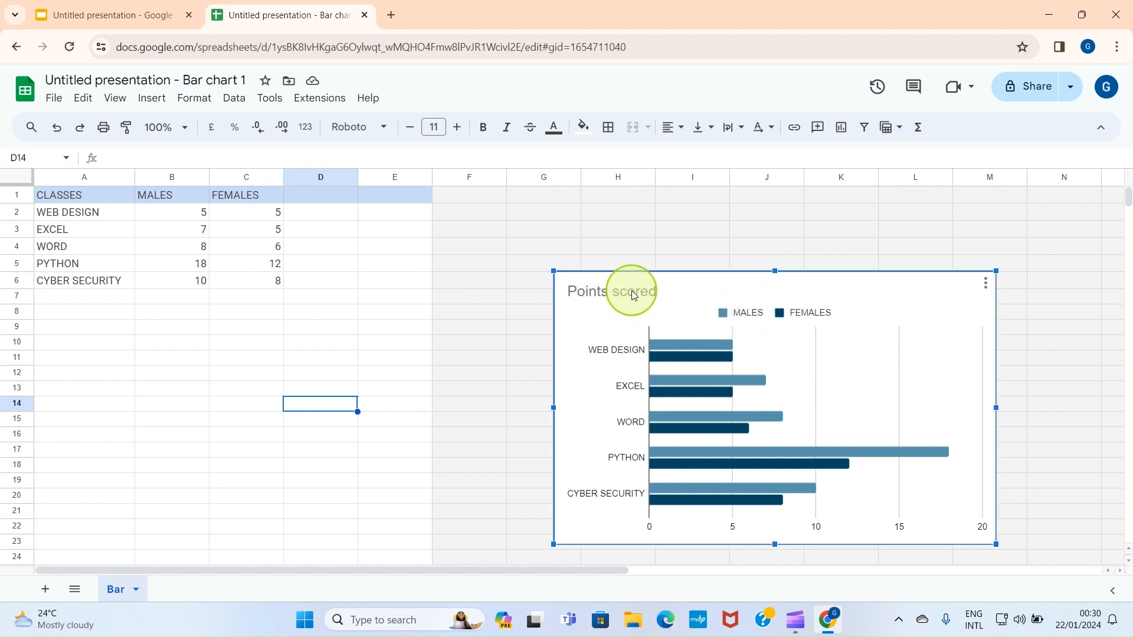
{"action": "left_click", "coordinate": [634, 295]}
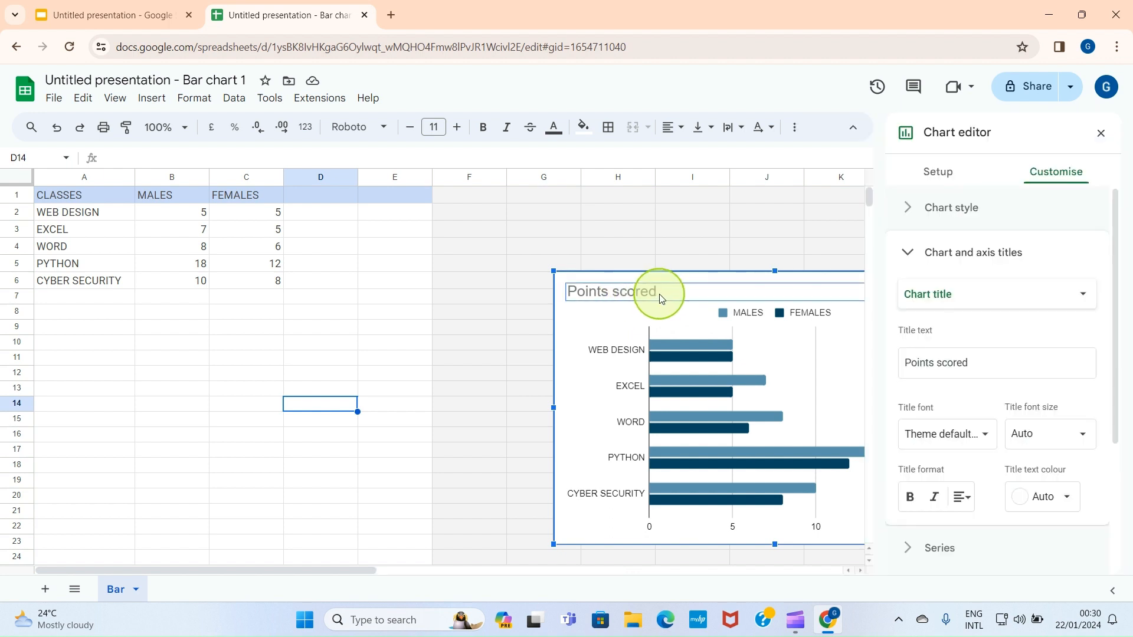
{"action": "key", "text": "Delete"}
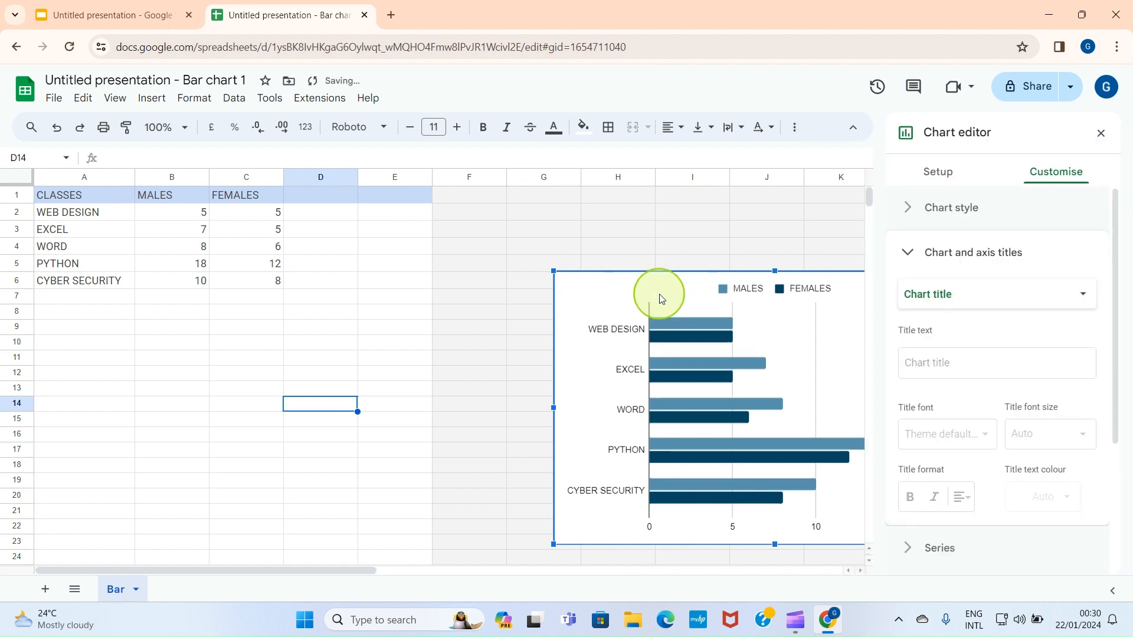
{"action": "left_click", "coordinate": [524, 328]}
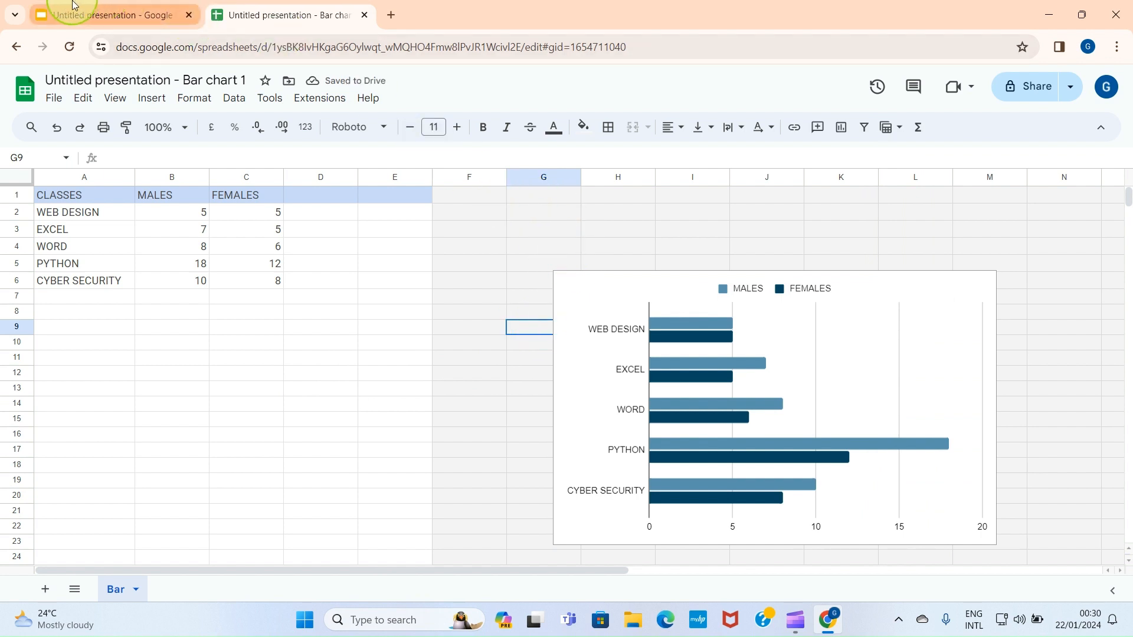
Step: Switch back to the presentation and update the linked bar chart from its source sheet
{"action": "left_click", "coordinate": [90, 8]}
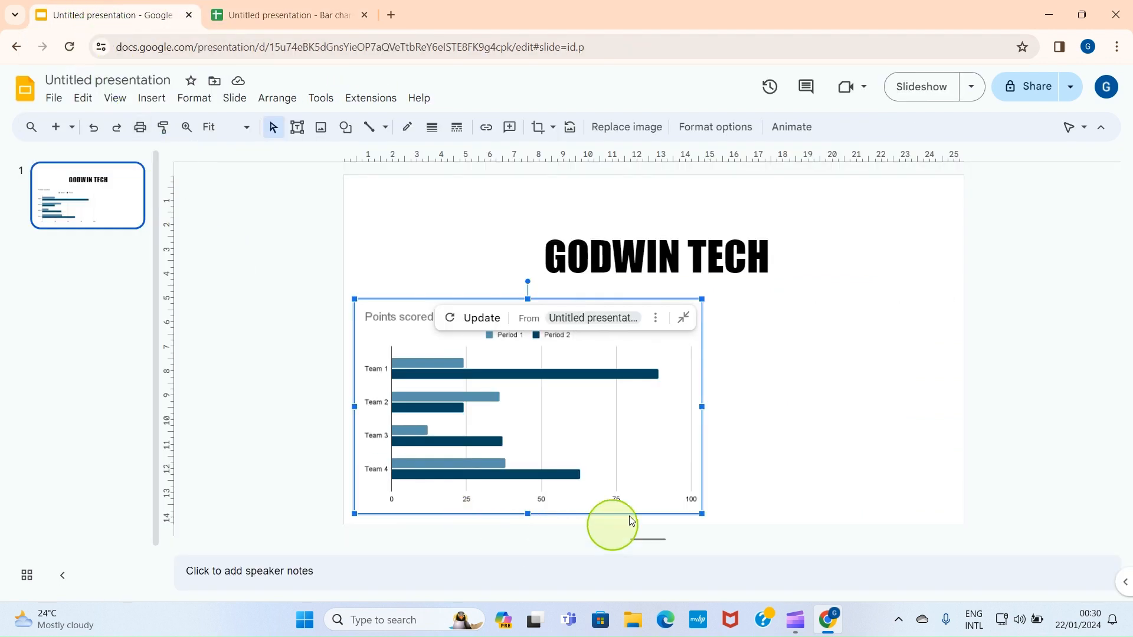
{"action": "left_click", "coordinate": [479, 318]}
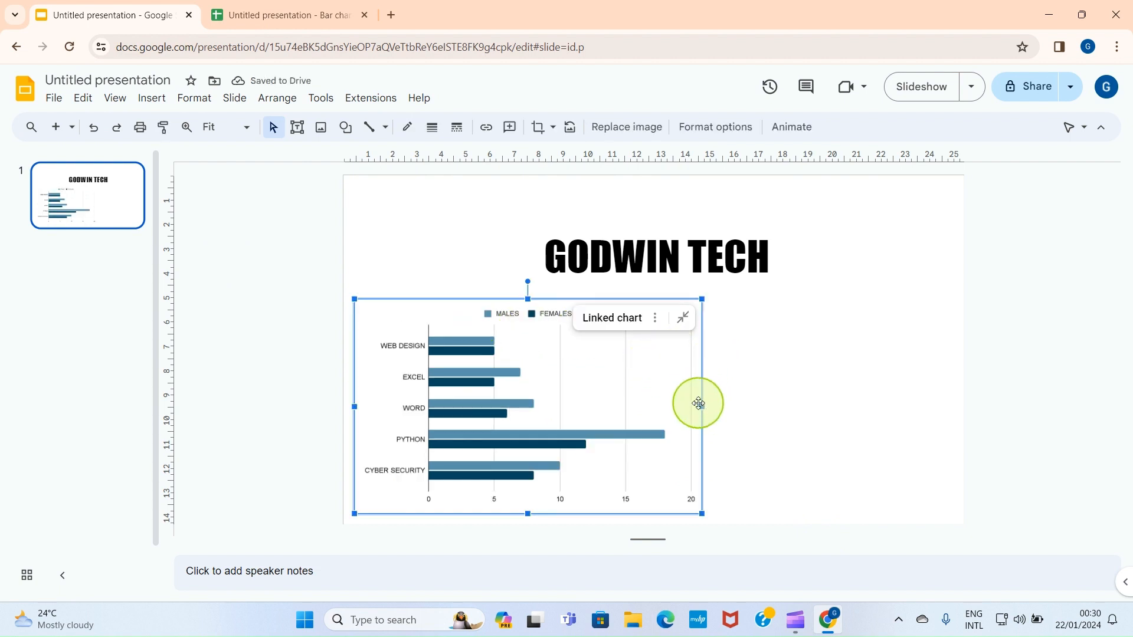
Step: Extend the bar chart's right edge, pull its left edge inward, and shift the chart right beneath the GODWIN TECH title
{"action": "left_click_drag", "start_coordinate": [703, 405], "coordinate": [819, 408]}
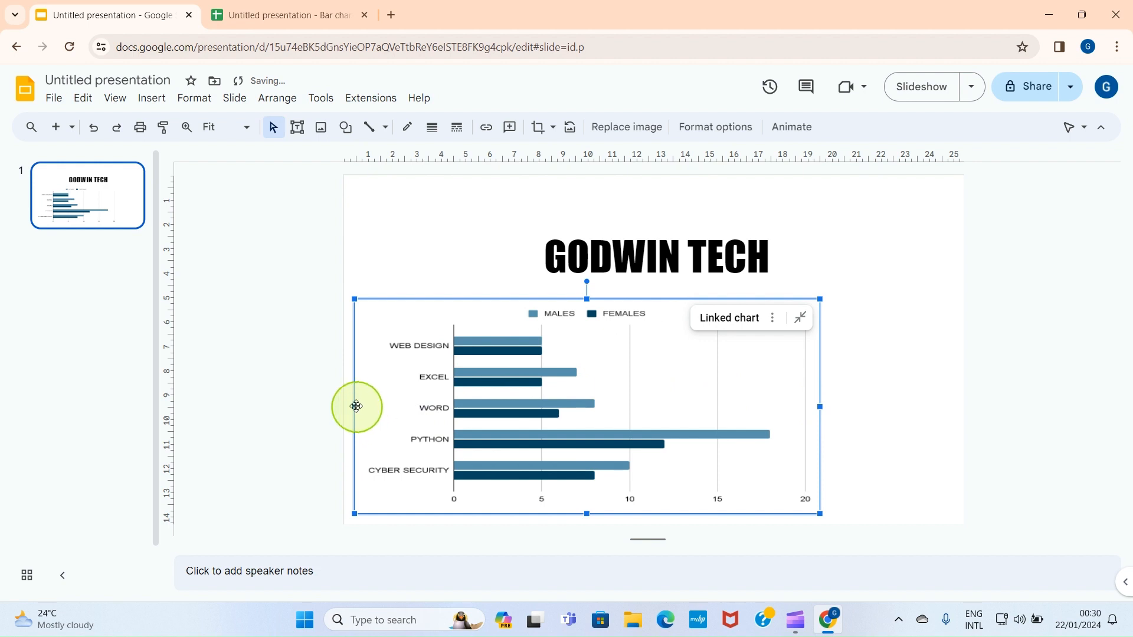
{"action": "left_click_drag", "start_coordinate": [356, 406], "coordinate": [402, 406]}
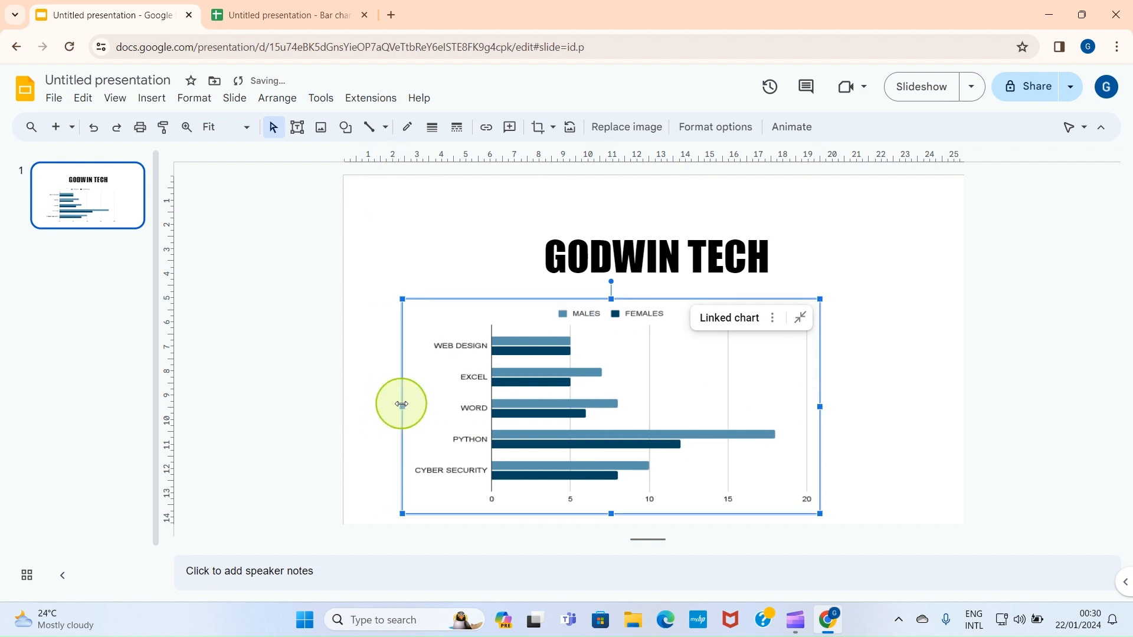
{"action": "left_click", "coordinate": [872, 388]}
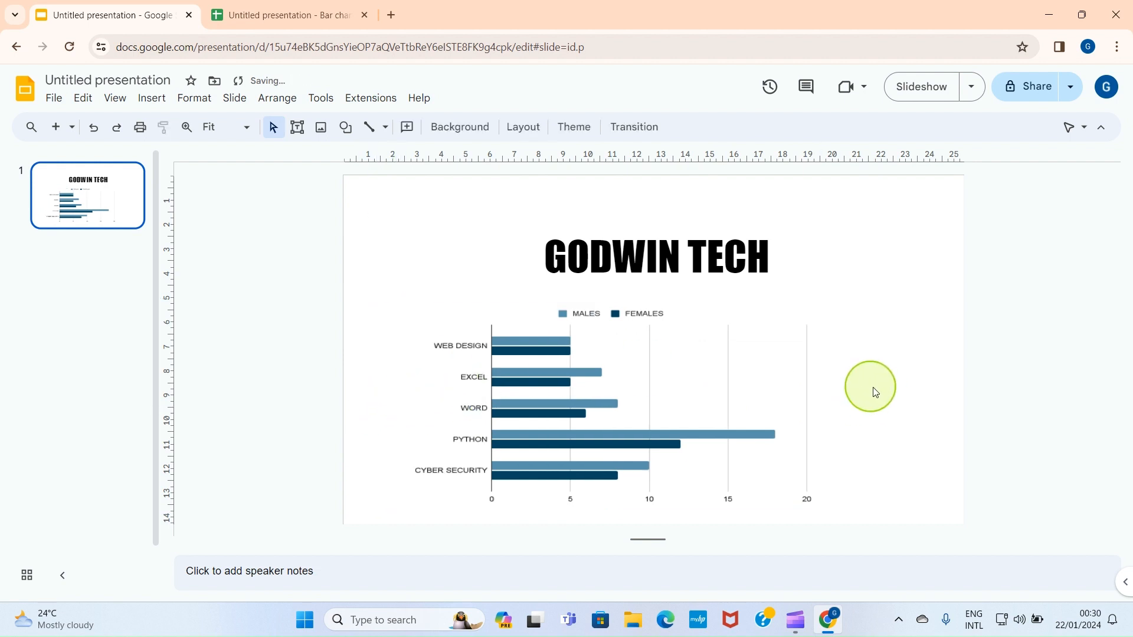
{"action": "left_click", "coordinate": [647, 400]}
{"action": "left_click_drag", "start_coordinate": [646, 400], "coordinate": [677, 401]}
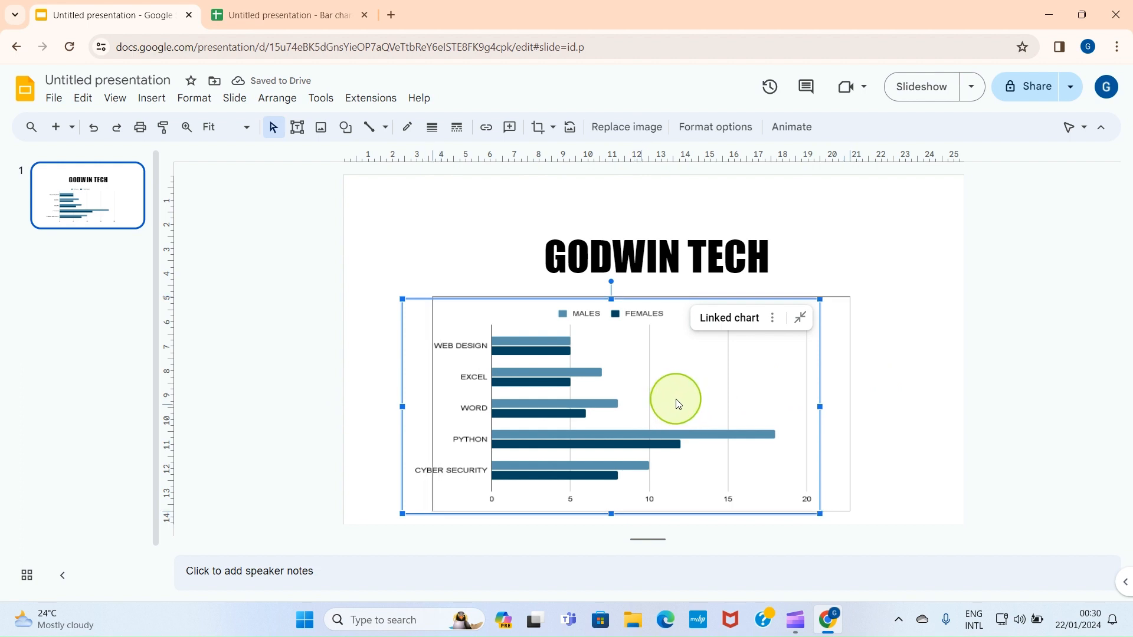
{"action": "double_click", "coordinate": [677, 401]}
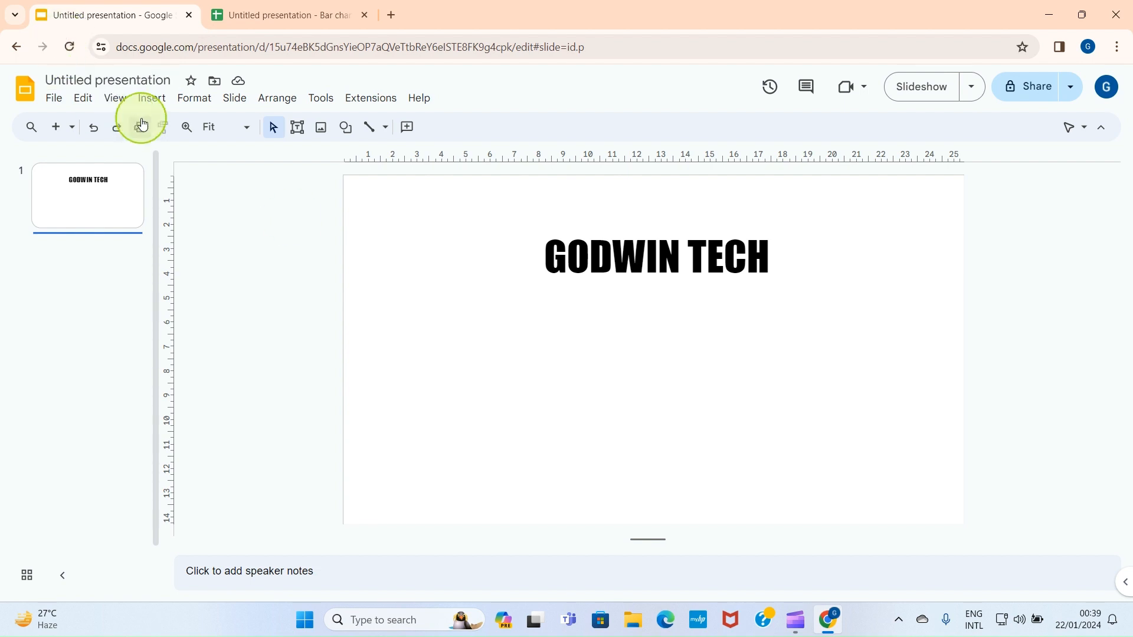
Step: Insert a line chart on the GODWIN TECH slide and open its source spreadsheet
{"action": "left_click", "coordinate": [151, 99]}
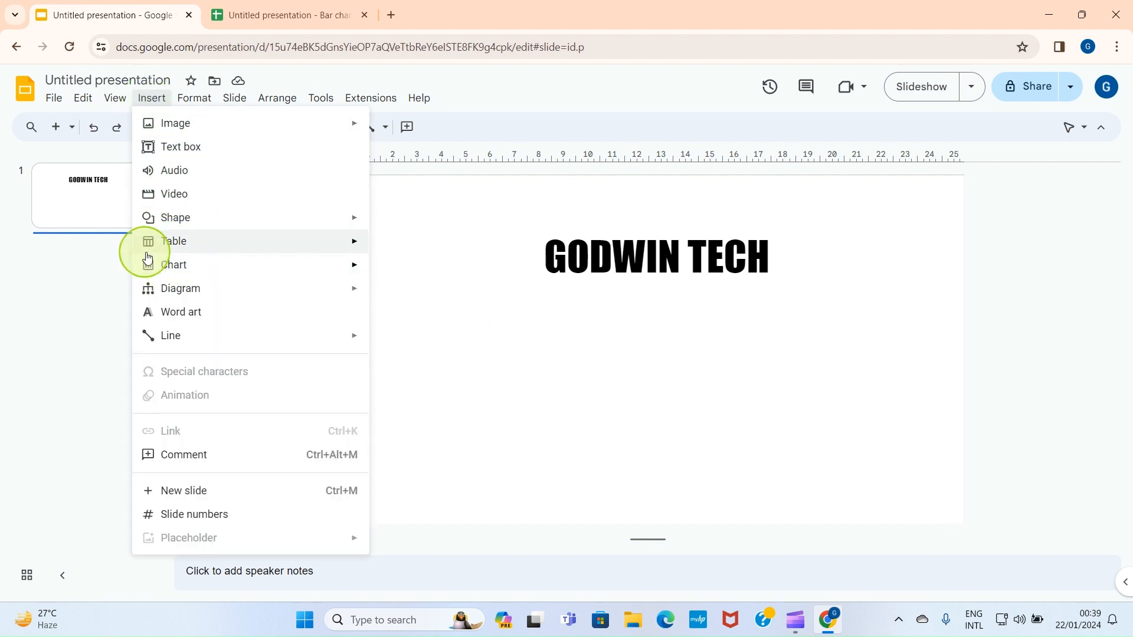
{"action": "mouse_move", "coordinate": [185, 260]}
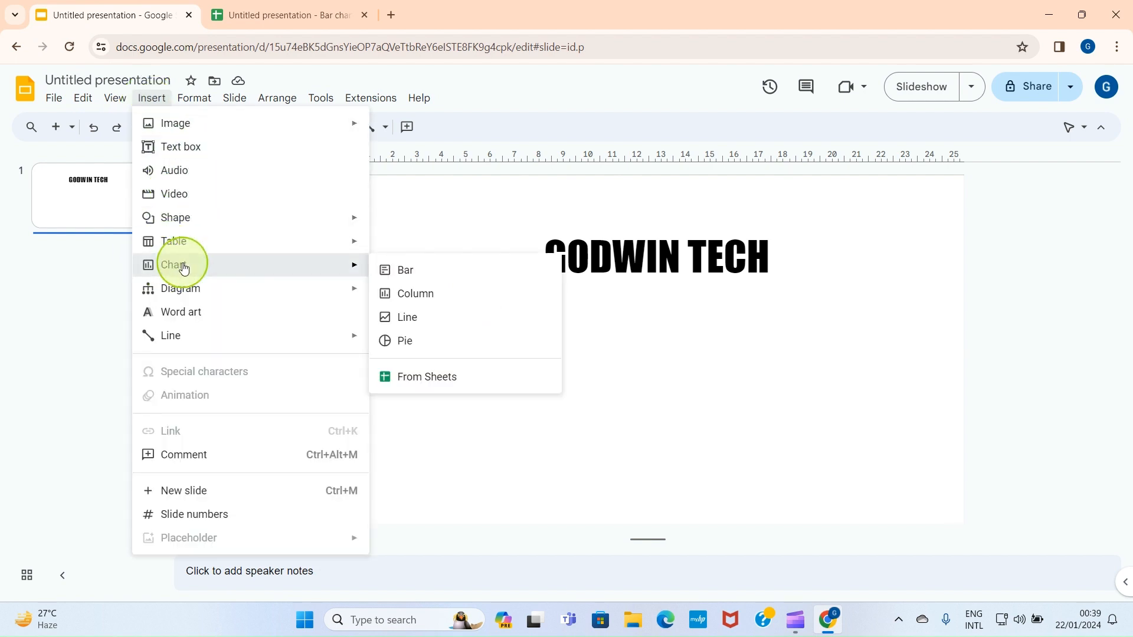
{"action": "left_click", "coordinate": [406, 322]}
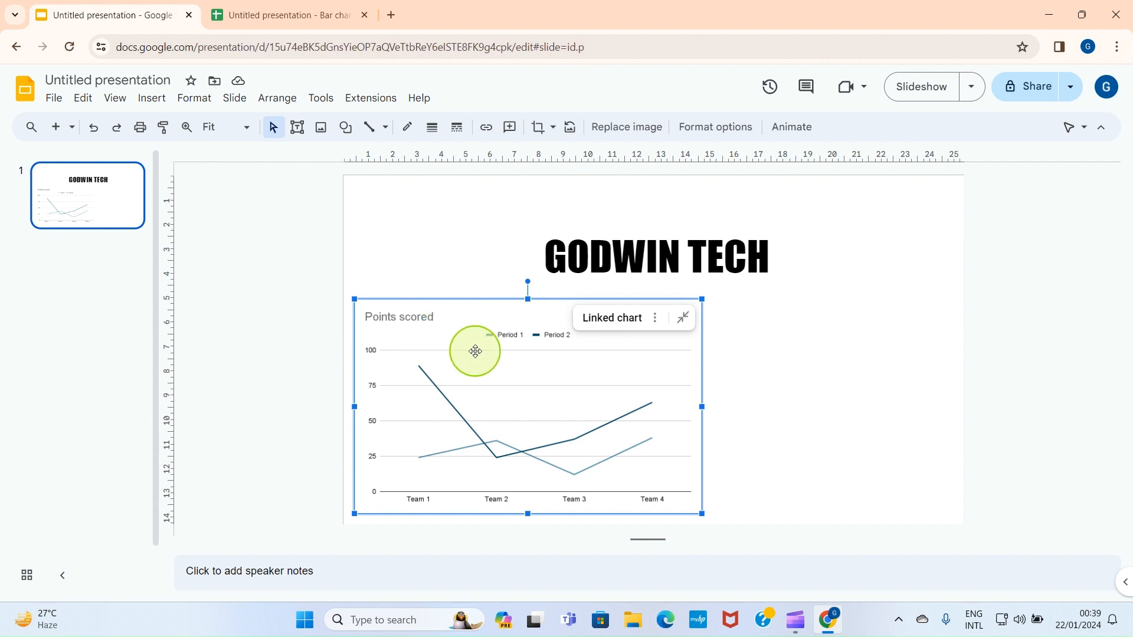
{"action": "left_click", "coordinate": [656, 320]}
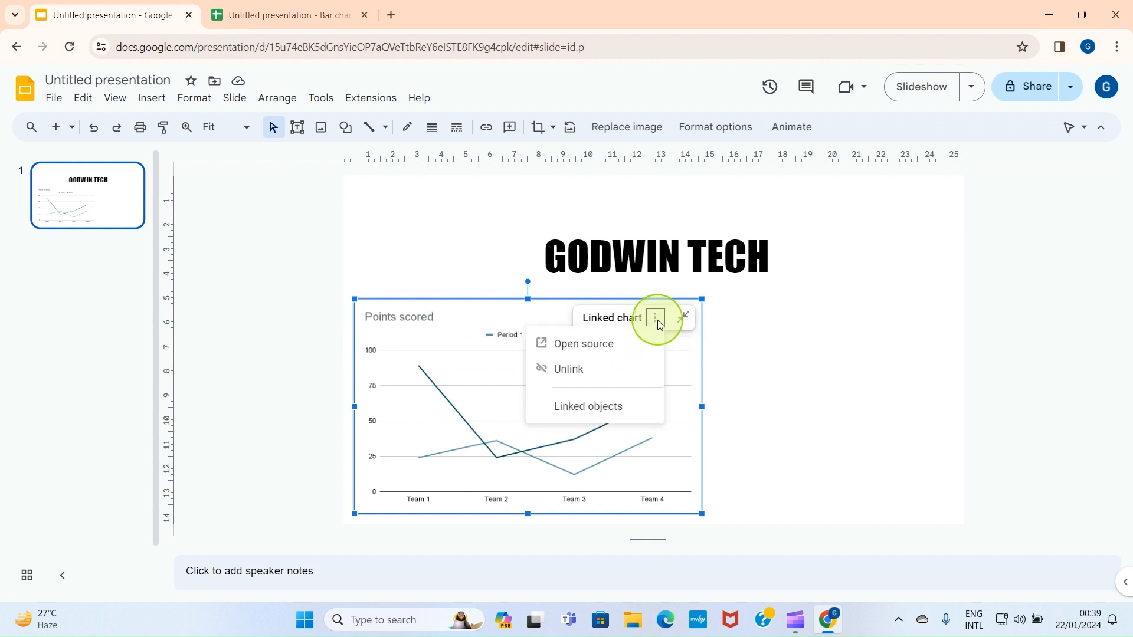
{"action": "left_click", "coordinate": [583, 345]}
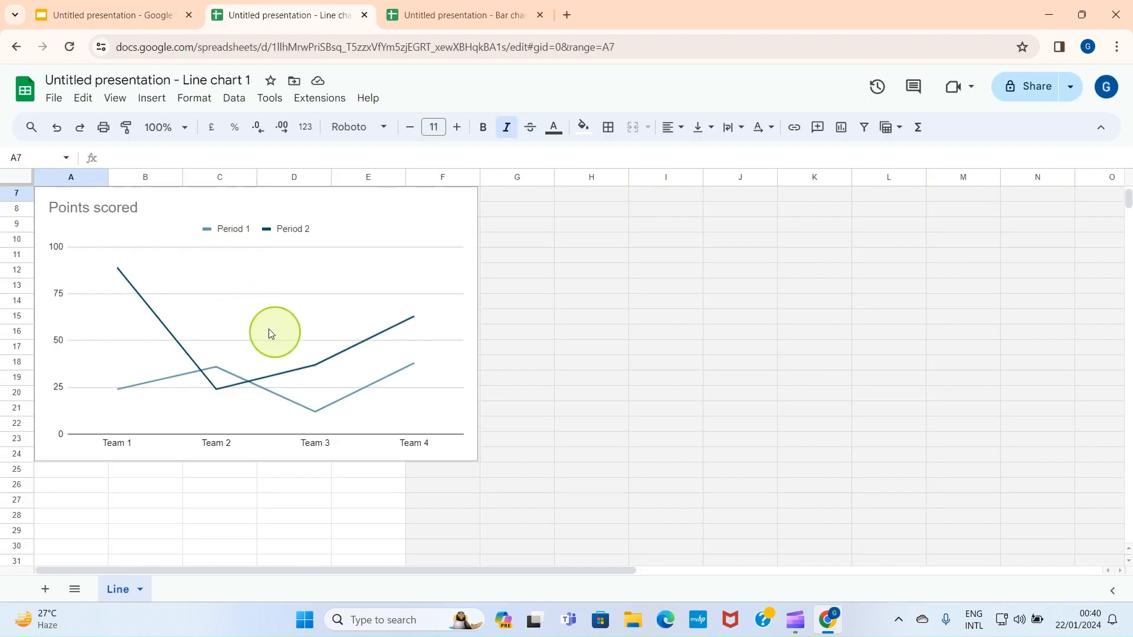
Step: Move the line chart down and to the right so it clears the data in columns A and B
{"action": "left_click", "coordinate": [298, 347]}
{"action": "left_click_drag", "start_coordinate": [298, 346], "coordinate": [425, 406]}
{"action": "scroll", "coordinate": [194, 450], "scroll_direction": "up", "scroll_amount": 2}
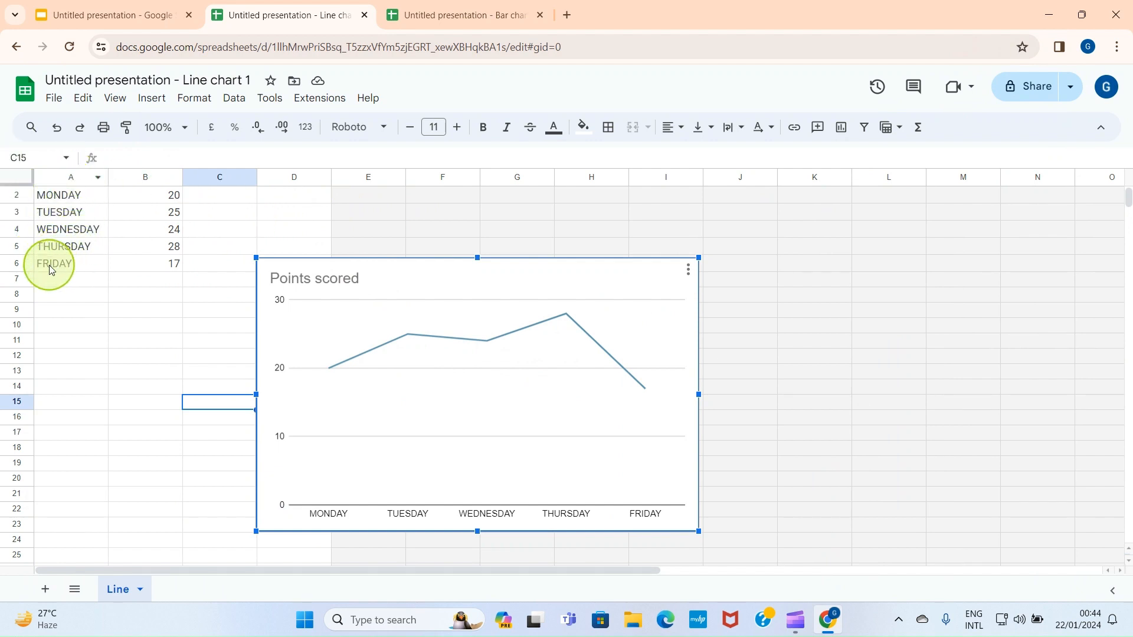
{"action": "scroll", "coordinate": [112, 229], "scroll_direction": "up", "scroll_amount": 1}
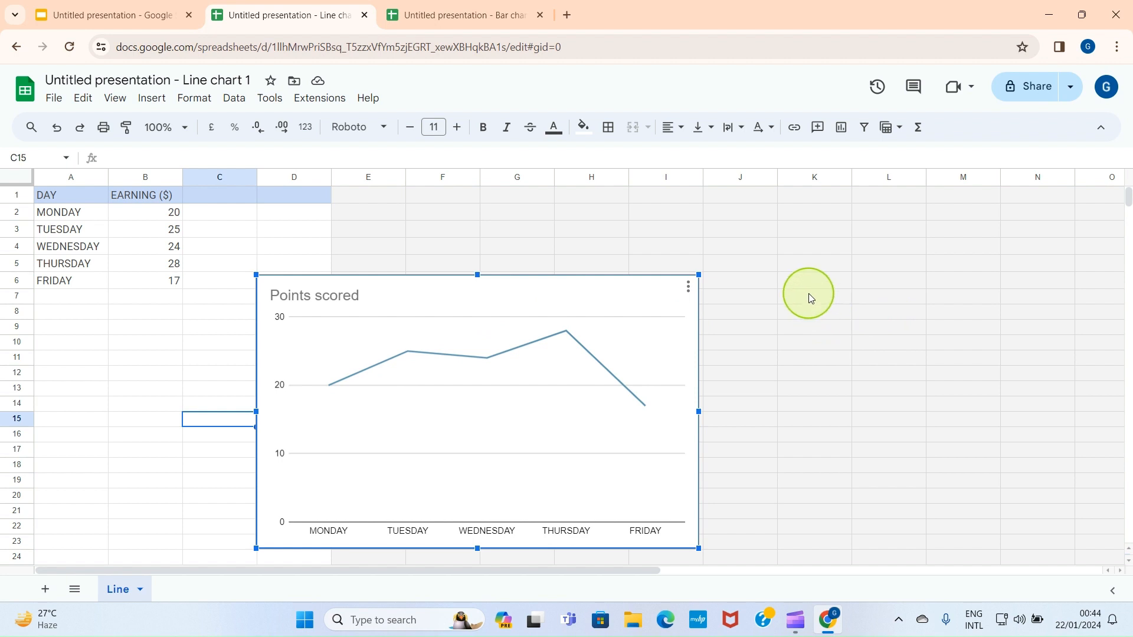
Step: Return to the presentation and update the linked line chart with the weekday earnings data
{"action": "left_click", "coordinate": [96, 9]}
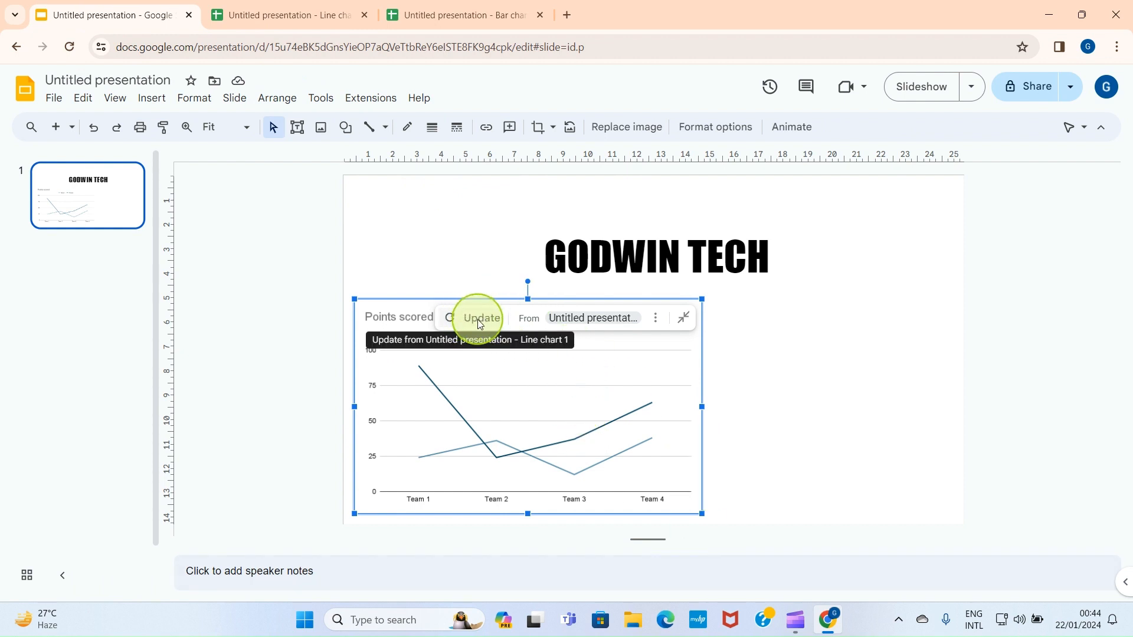
{"action": "left_click", "coordinate": [476, 319]}
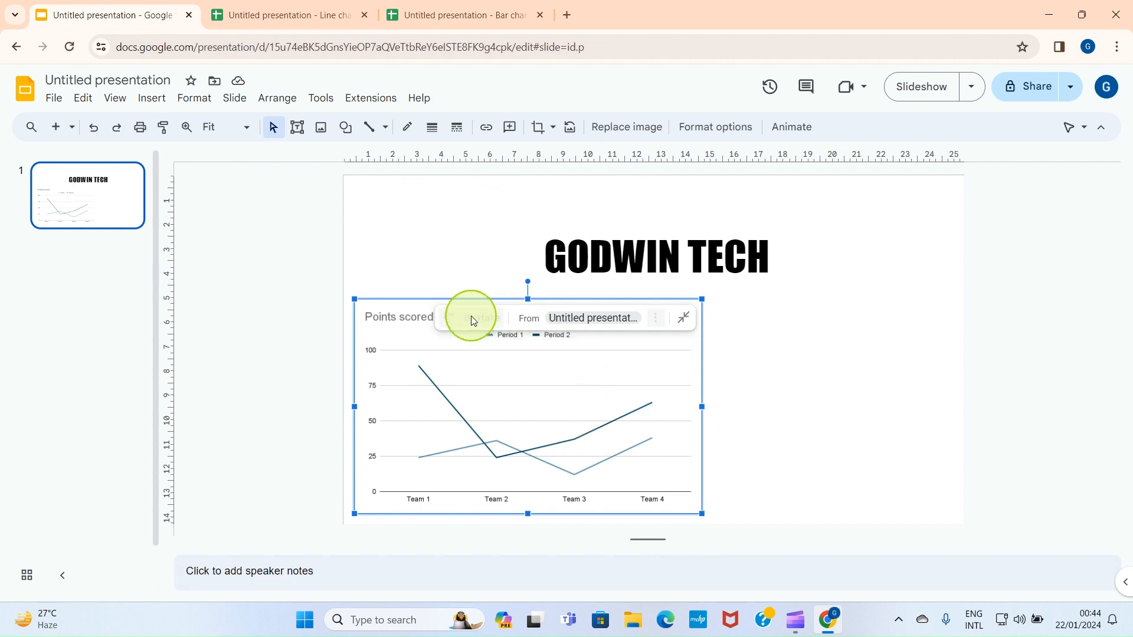
{"action": "left_click", "coordinate": [569, 400]}
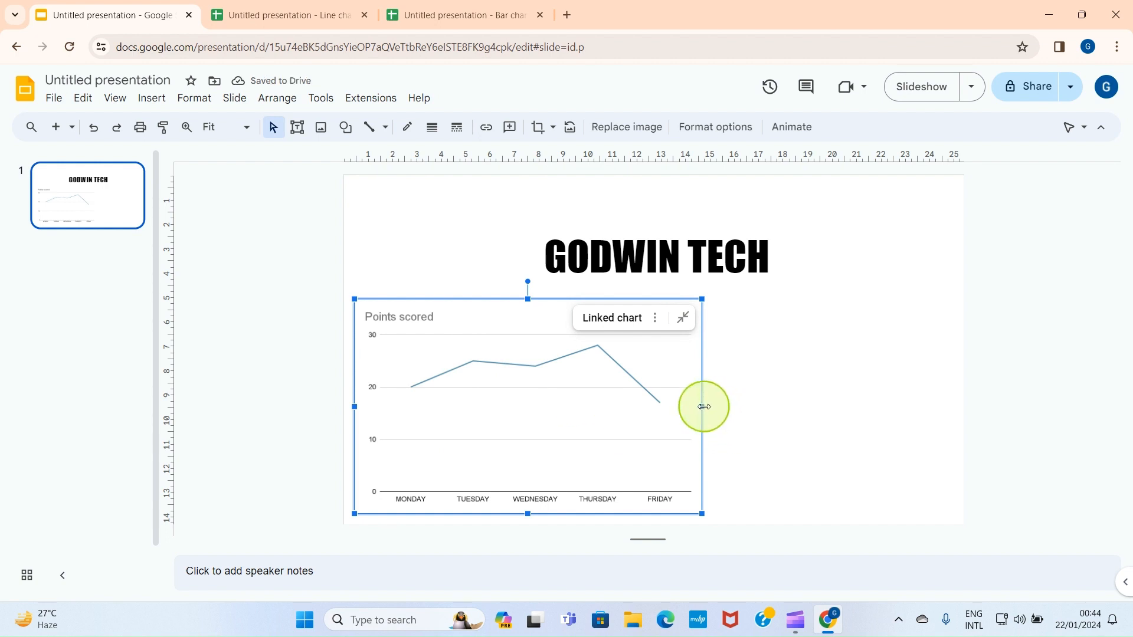
Step: Extend the line chart's right edge, pull its left edge inward, and centre the chart beneath the GODWIN TECH title
{"action": "left_click_drag", "start_coordinate": [704, 407], "coordinate": [810, 406]}
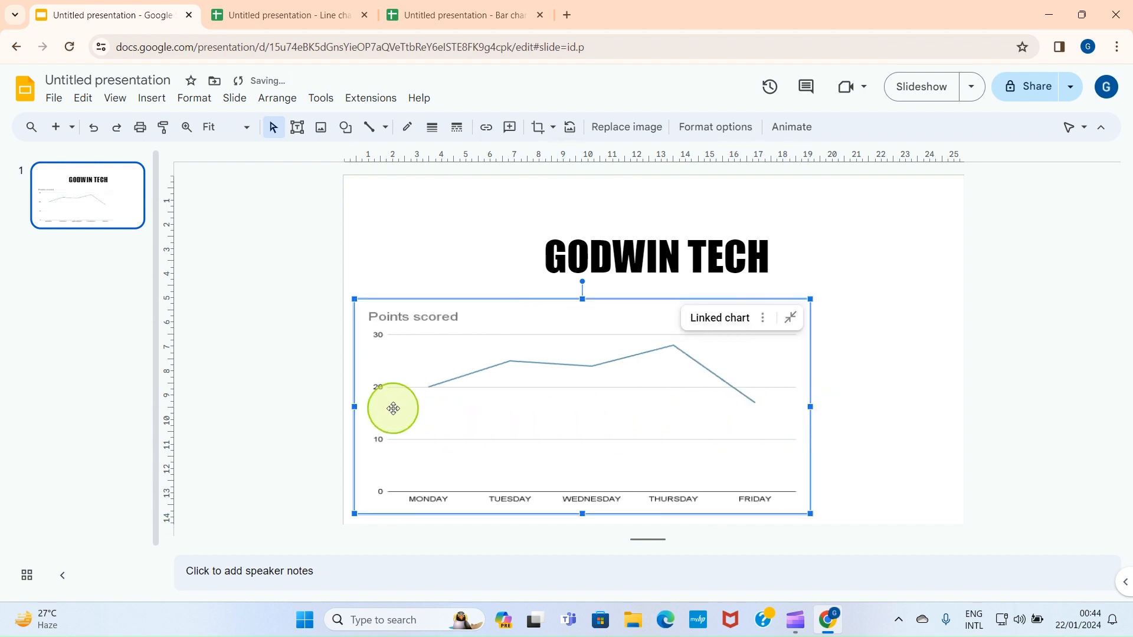
{"action": "left_click_drag", "start_coordinate": [358, 406], "coordinate": [393, 406]}
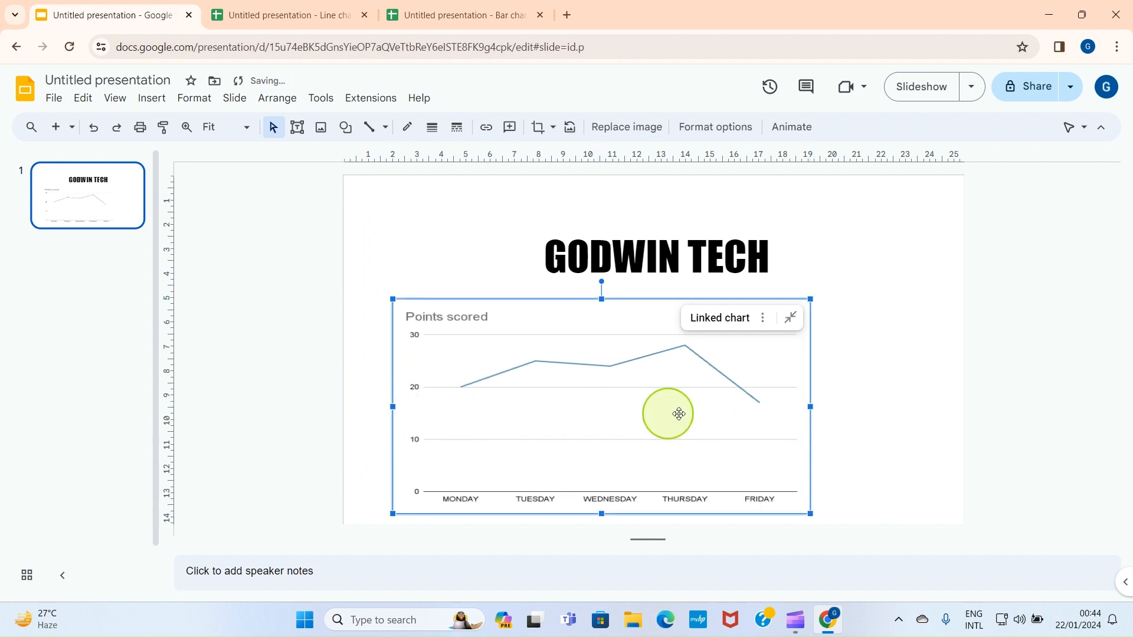
{"action": "left_click_drag", "start_coordinate": [617, 391], "coordinate": [645, 387]}
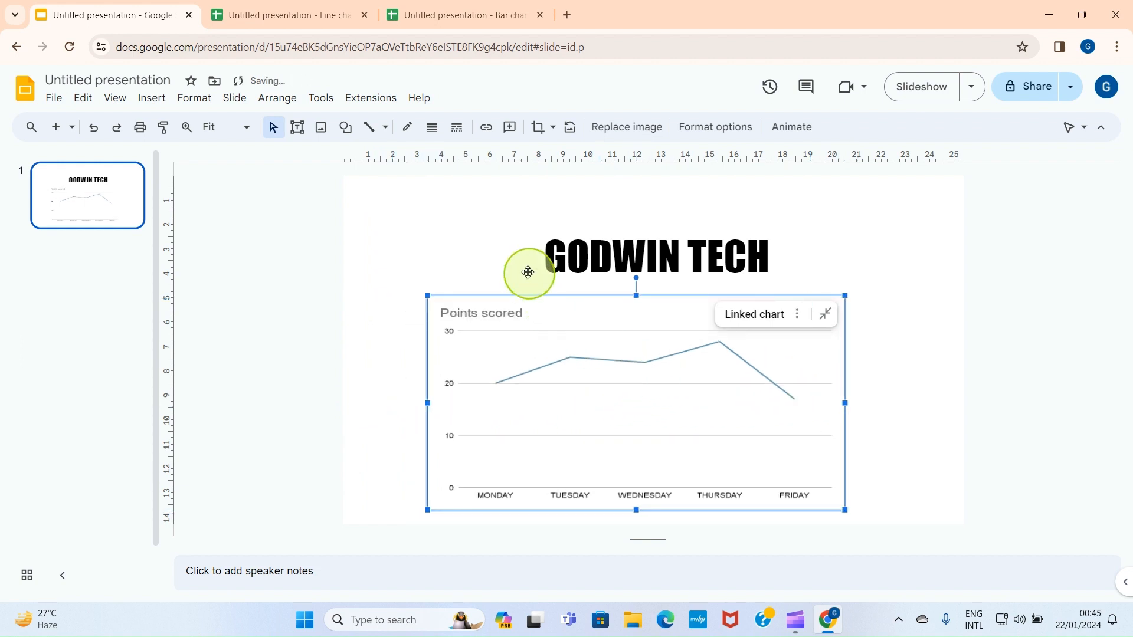
{"action": "left_click", "coordinate": [503, 235]}
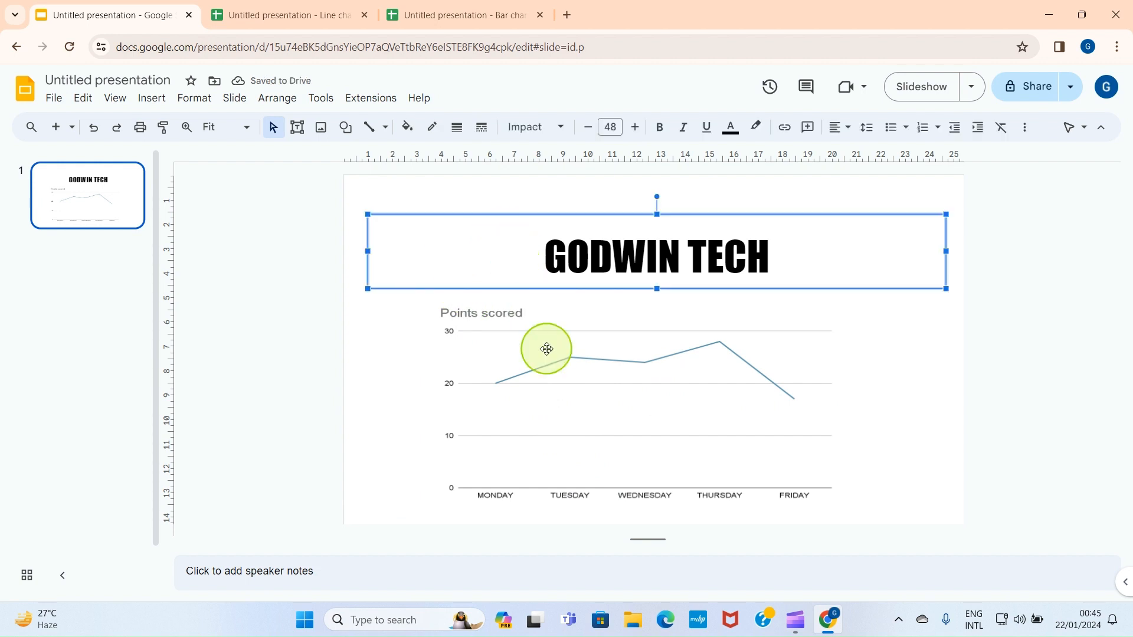
{"action": "left_click", "coordinate": [528, 391]}
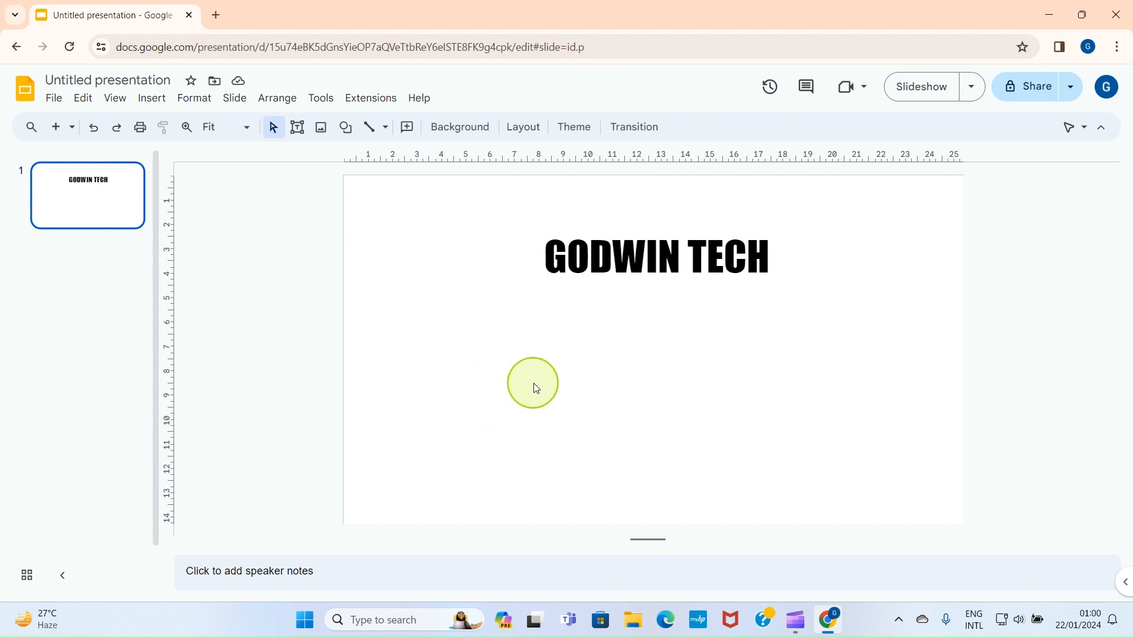
Step: Insert a pie chart on the GODWIN TECH slide
{"action": "left_click", "coordinate": [148, 97]}
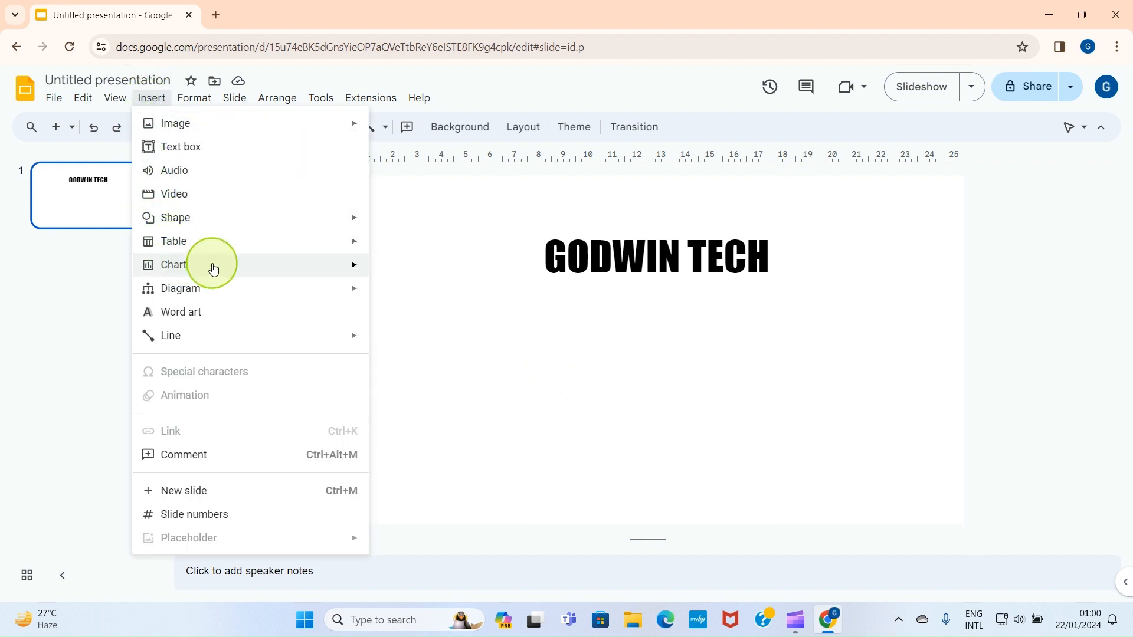
{"action": "mouse_move", "coordinate": [217, 266]}
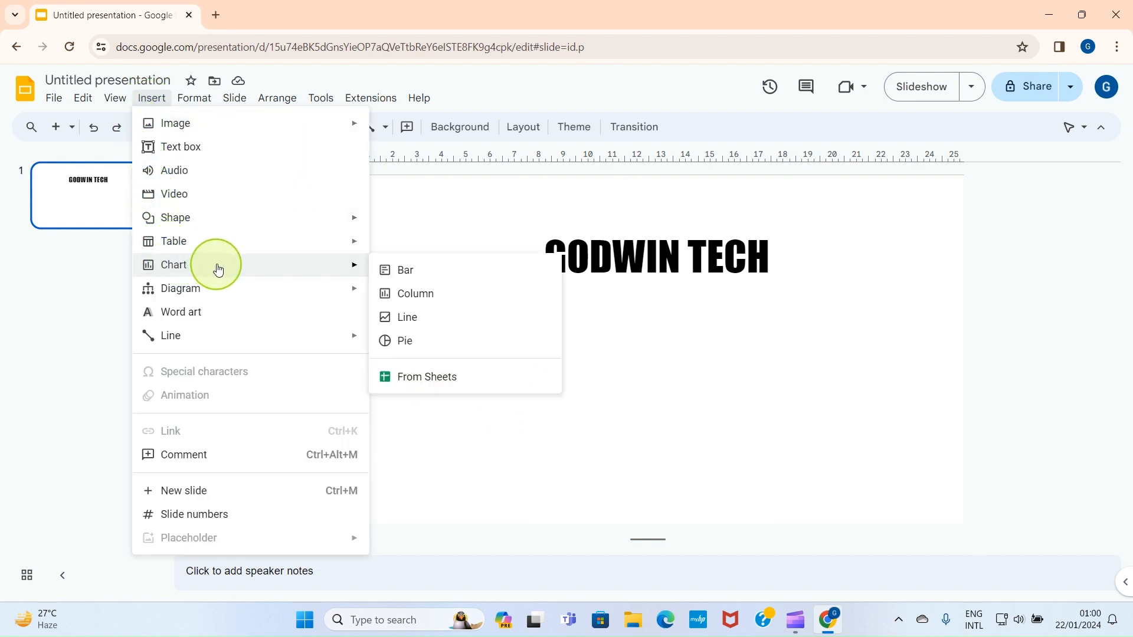
{"action": "left_click", "coordinate": [407, 341]}
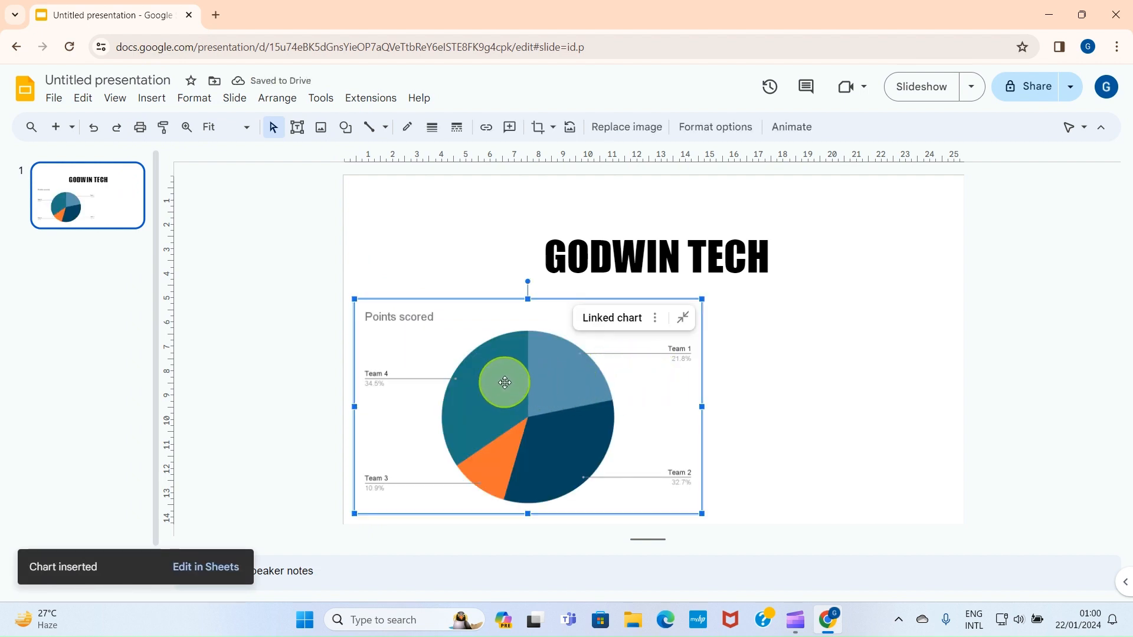
Step: Open the linked pie chart's source spreadsheet in Google Sheets
{"action": "left_click", "coordinate": [655, 318]}
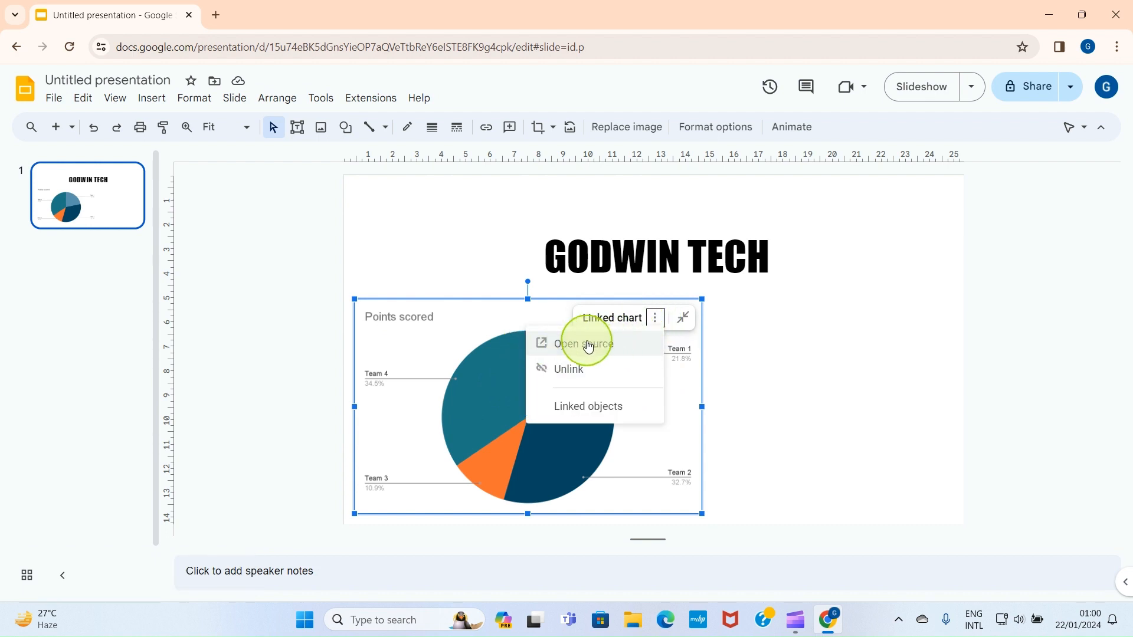
{"action": "left_click", "coordinate": [611, 346]}
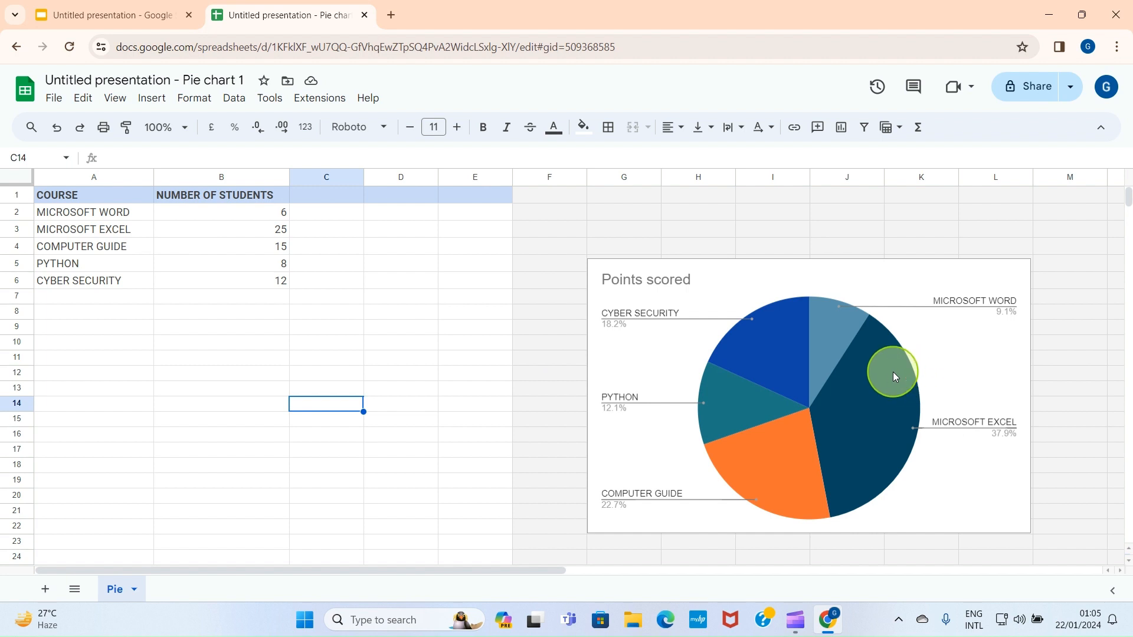
Step: Return to the presentation and update the linked pie chart with the course and number-of-students data from its spreadsheet
{"action": "left_click", "coordinate": [102, 11]}
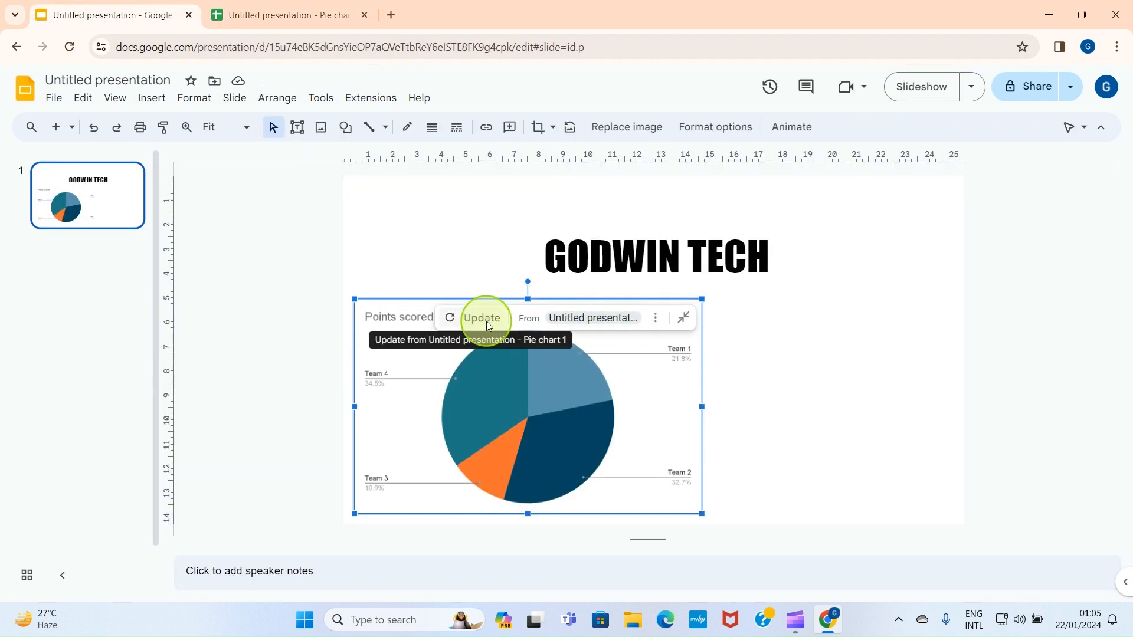
{"action": "left_click", "coordinate": [486, 321]}
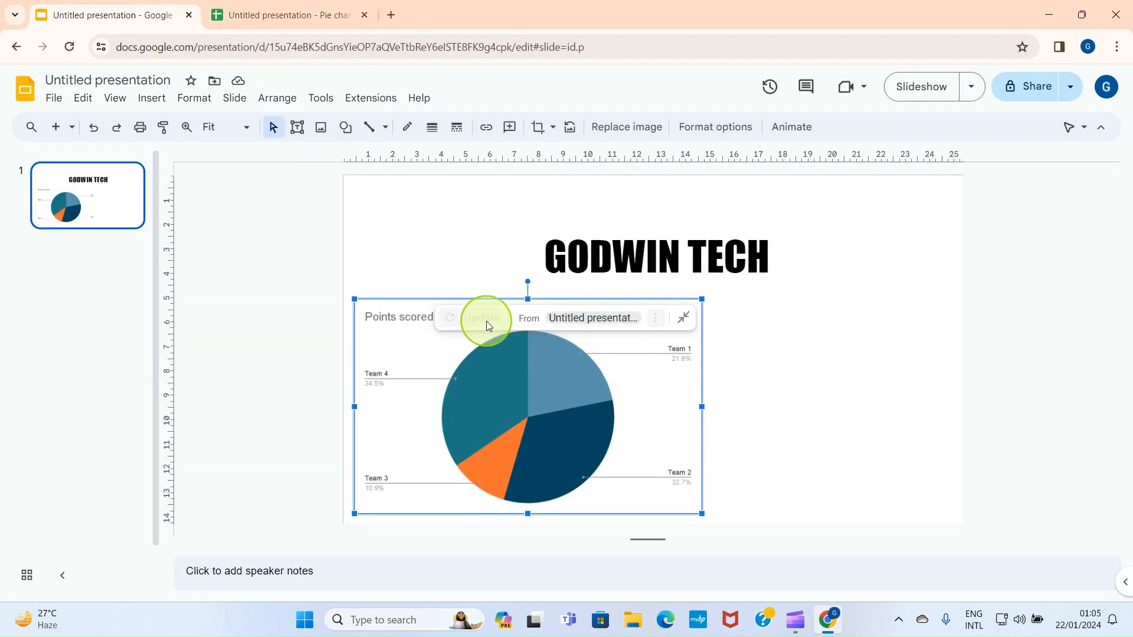
Step: Move the pie chart right beneath the GODWIN TECH title, extend its right edge slightly, and deselect it
{"action": "left_click", "coordinate": [567, 390]}
{"action": "left_click_drag", "start_coordinate": [532, 384], "coordinate": [627, 386]}
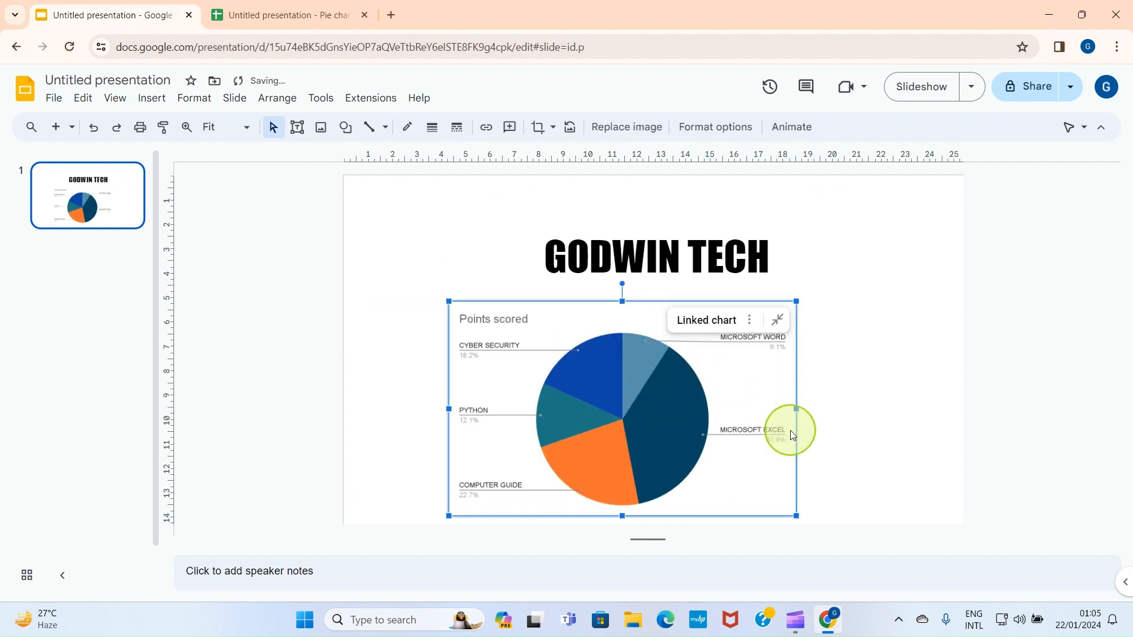
{"action": "left_click_drag", "start_coordinate": [796, 409], "coordinate": [815, 405]}
{"action": "left_click", "coordinate": [374, 308]}
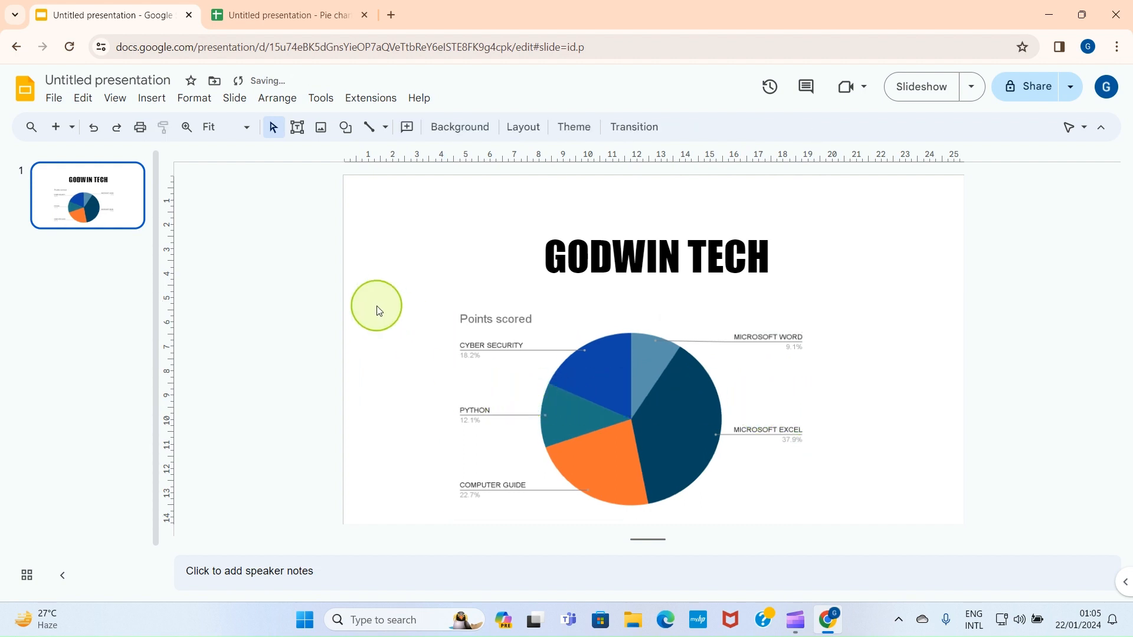